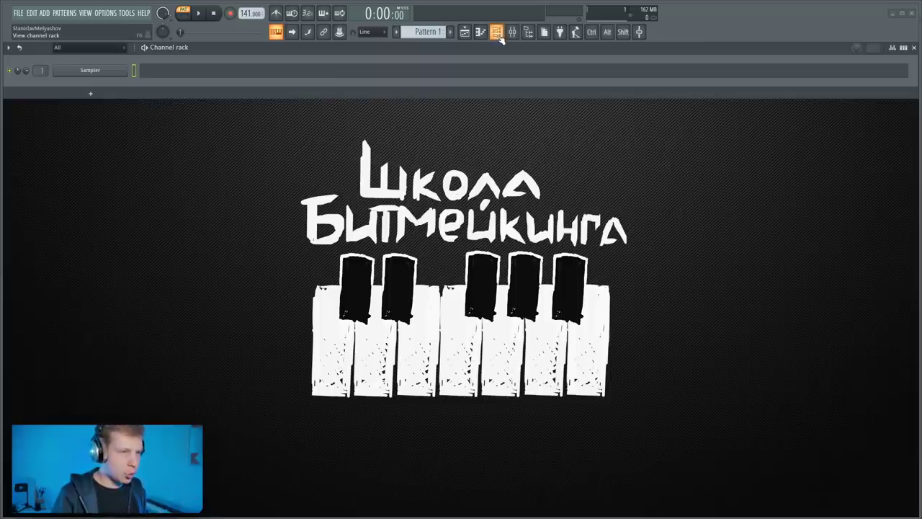
# - Insert a FLEX channel and load the Cellos Sustain preset from the Essential Strings pack
pyautogui.rightClick(127, 70)
pyautogui.moveTo(202, 144)
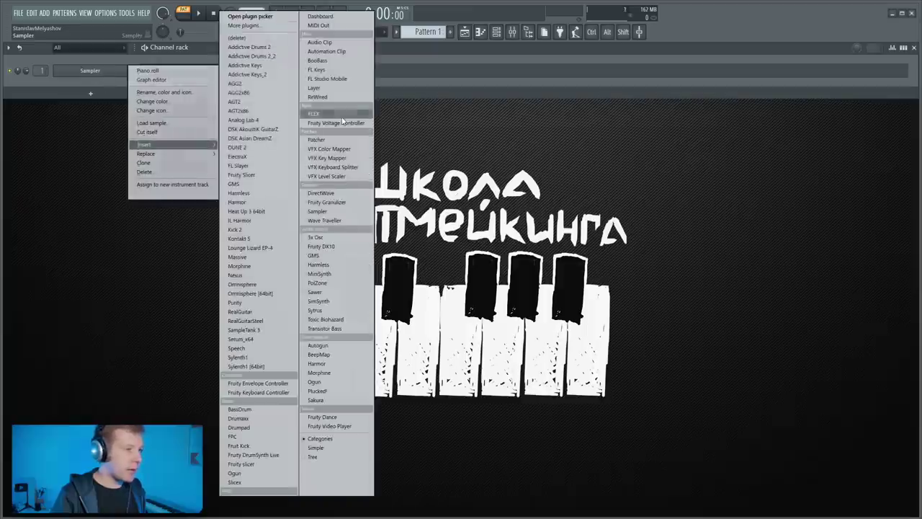
pyautogui.click(342, 115)
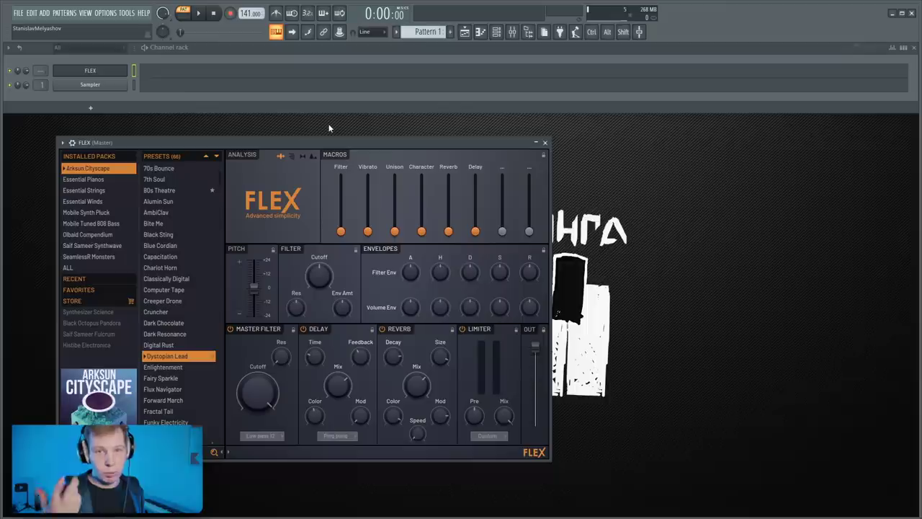
pyautogui.click(94, 190)
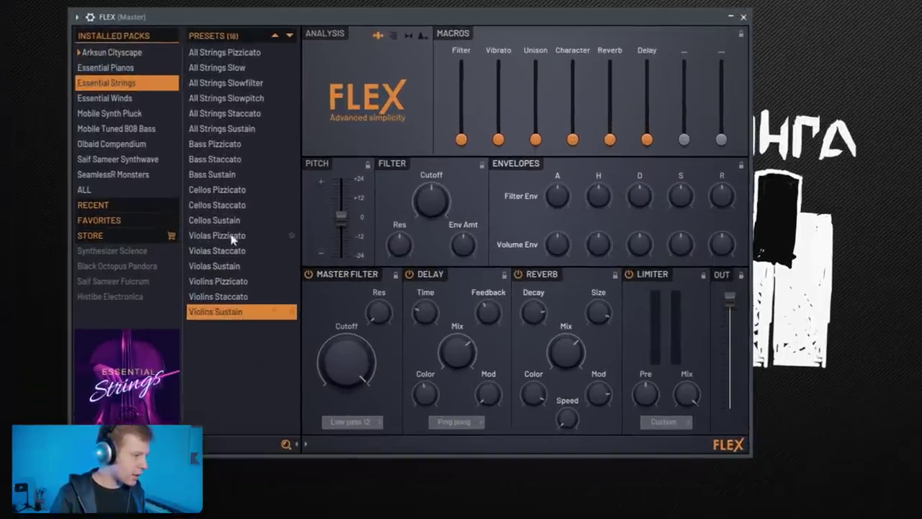
pyautogui.click(229, 222)
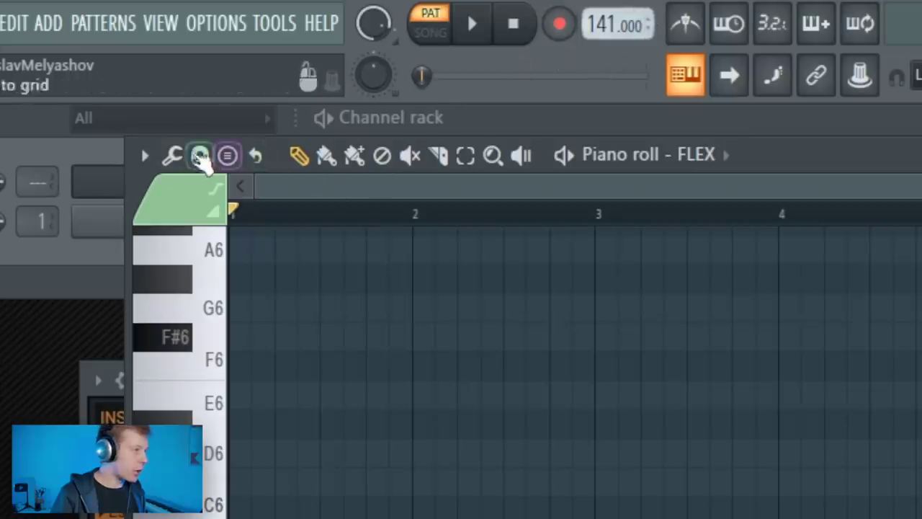
# - Examine the root note and scale chosen in the piano roll's scale highlighting options
pyautogui.click(147, 156)
pyautogui.moveTo(218, 324)
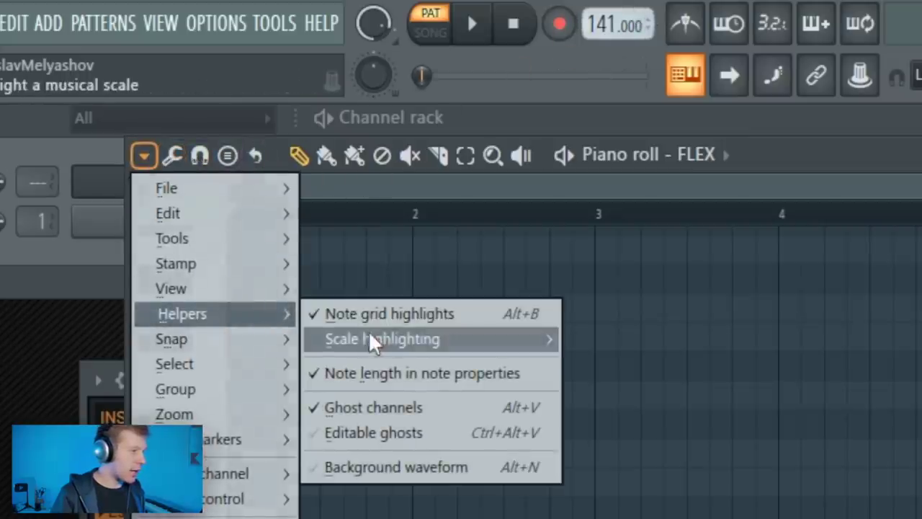
pyautogui.moveTo(372, 339)
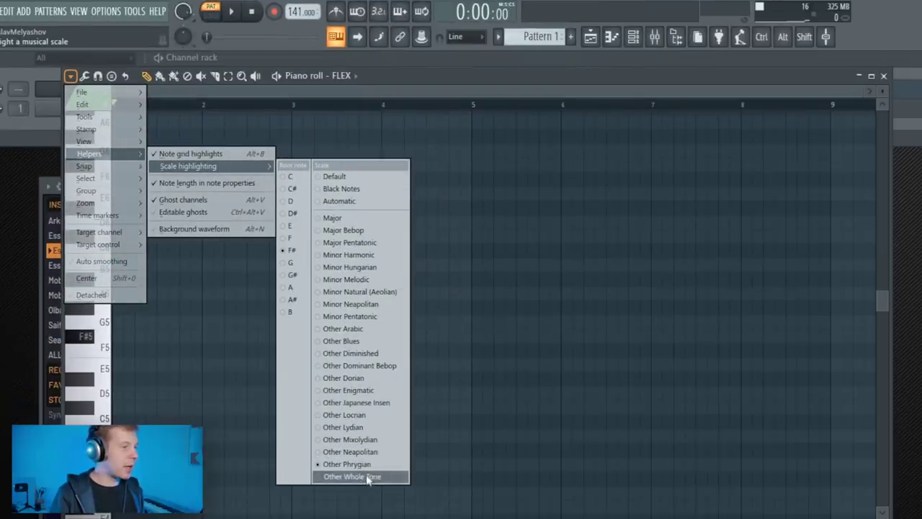
pyautogui.rightClick(524, 426)
# - Draw a one-bar F#5 note at bar 1, transpose it down two octaves and play it
pyautogui.moveTo(121, 366)
pyautogui.mouseDown()
pyautogui.moveTo(98, 342)
pyautogui.moveTo(203, 342)
pyautogui.mouseUp()
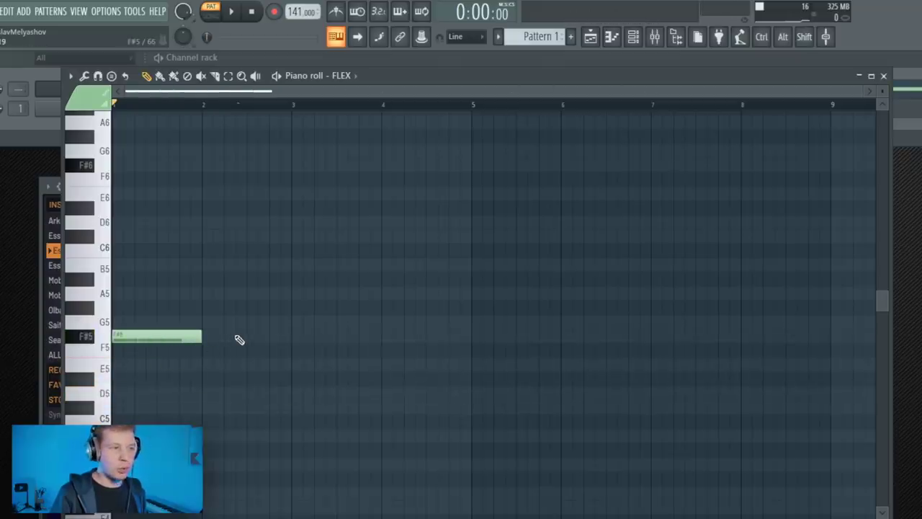
pyautogui.hotkey('ctrl', 'Down')
pyautogui.hotkey('ctrl', 'Down')
pyautogui.press('space')
pyautogui.press('space')
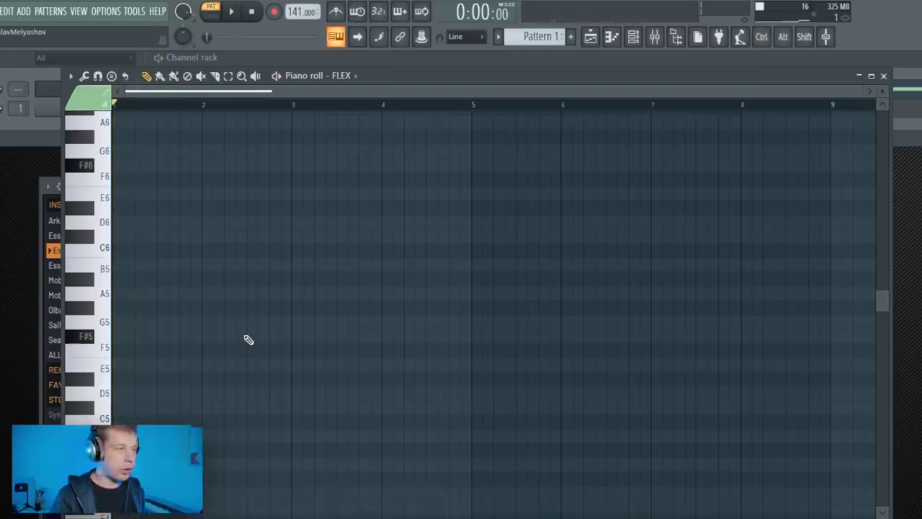
# - Duplicate the F#3 note three times to fill bars 2 to 4
pyautogui.scroll(-5, 248, 340)
pyautogui.hotkey('ctrl', 'b')
pyautogui.hotkey('ctrl', 'b')
pyautogui.hotkey('ctrl', 'b')
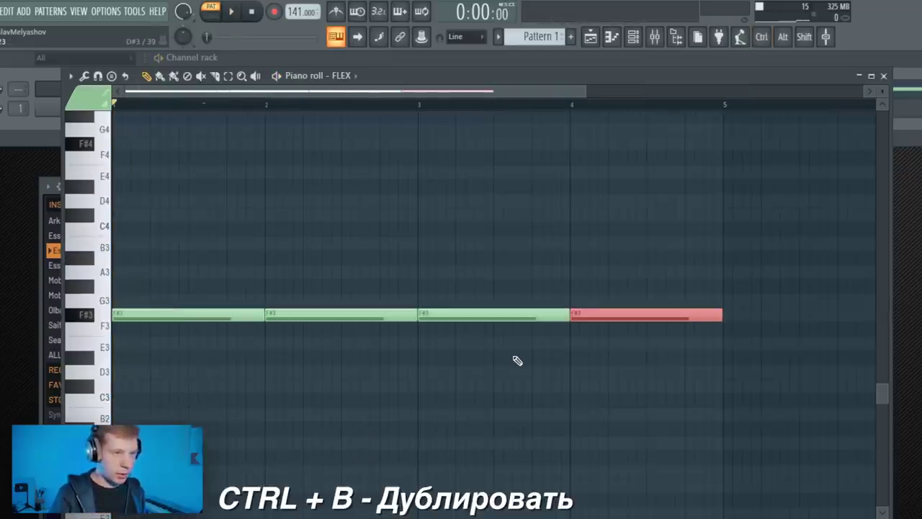
# - Lower the bar 4 note four semitones to D3 and play the phrase
pyautogui.hotkey('shift', 'Down')
pyautogui.hotkey('shift', 'Down')
pyautogui.hotkey('shift', 'Down')
pyautogui.hotkey('shift', 'Down')
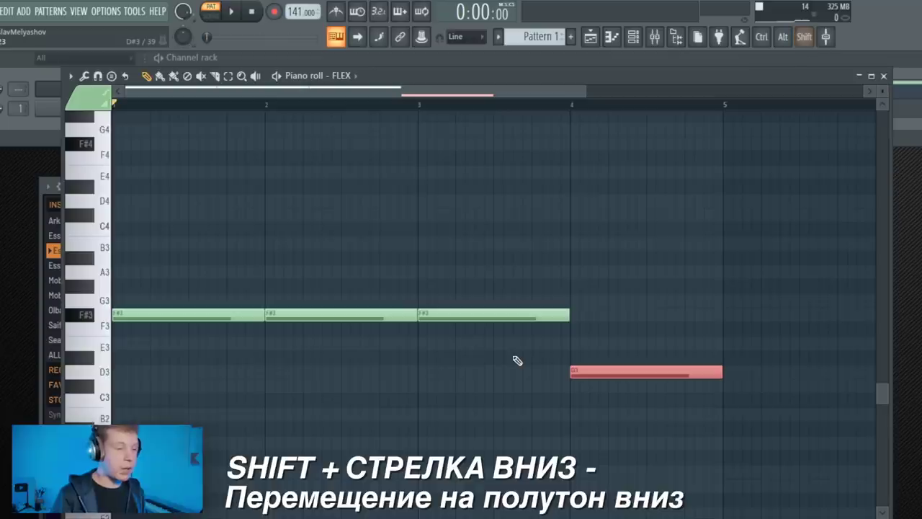
pyautogui.scroll(-2, 570, 399)
pyautogui.hotkey('ctrl', 'd')
pyautogui.press('space')
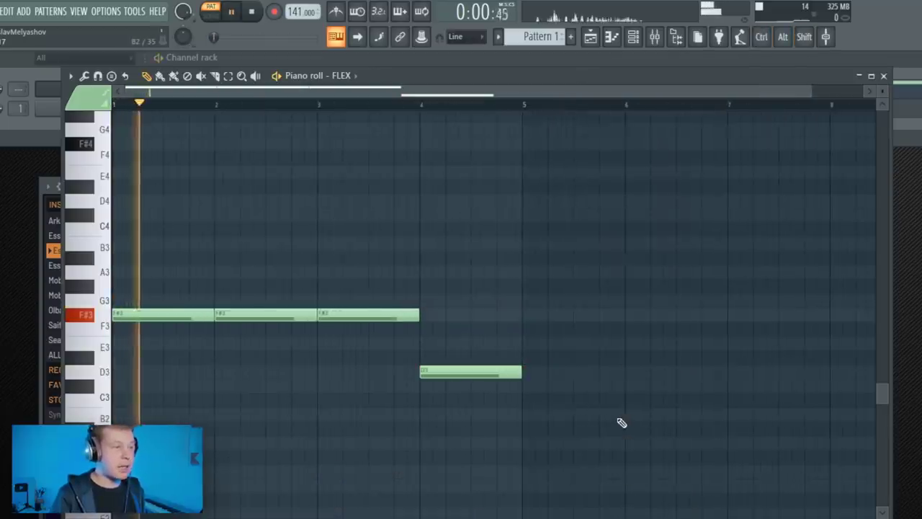
pyautogui.press('space')
# - Duplicate the four-bar cello phrase into bars 5 to 8 and lower its last note to C#3
pyautogui.moveTo(624, 423); pyautogui.dragTo(159, 305)
pyautogui.hotkey('ctrl', 'b')
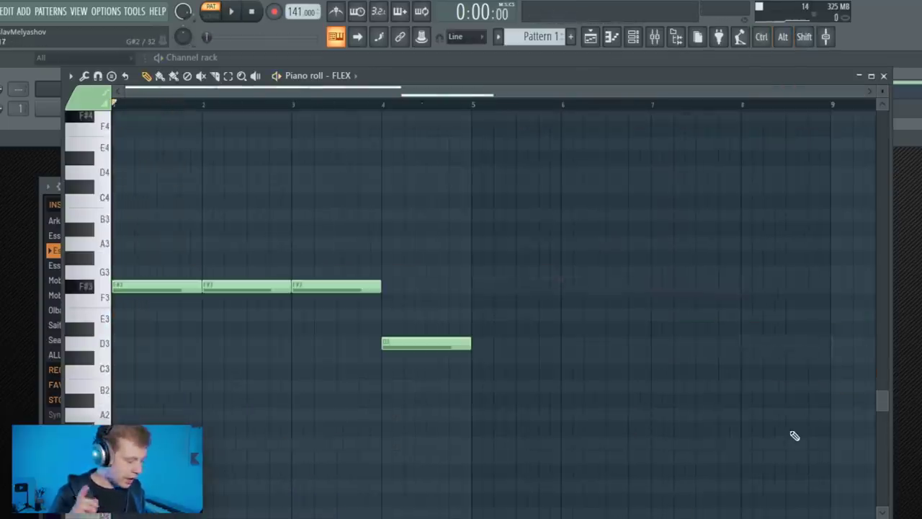
pyautogui.hotkey('ctrl', 'b')
pyautogui.moveTo(796, 243); pyautogui.dragTo(794, 357)
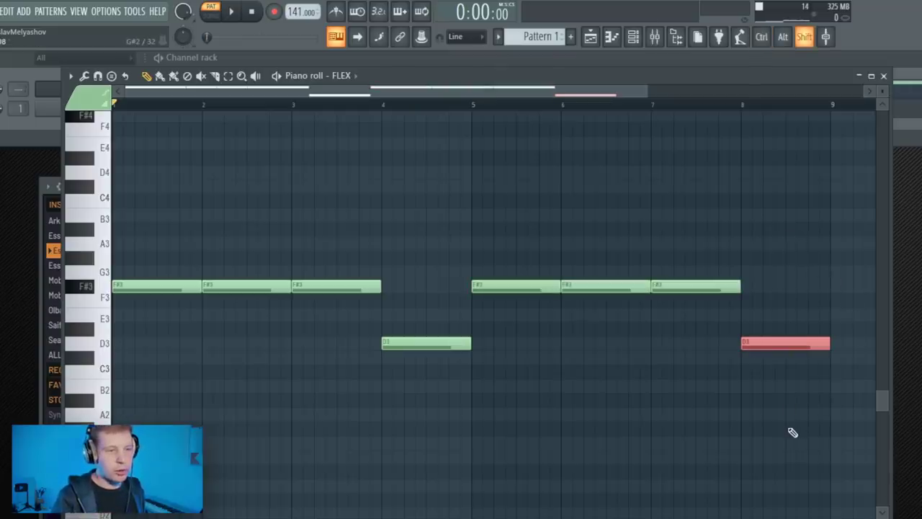
pyautogui.press('Down')
pyautogui.rightClick(762, 437)
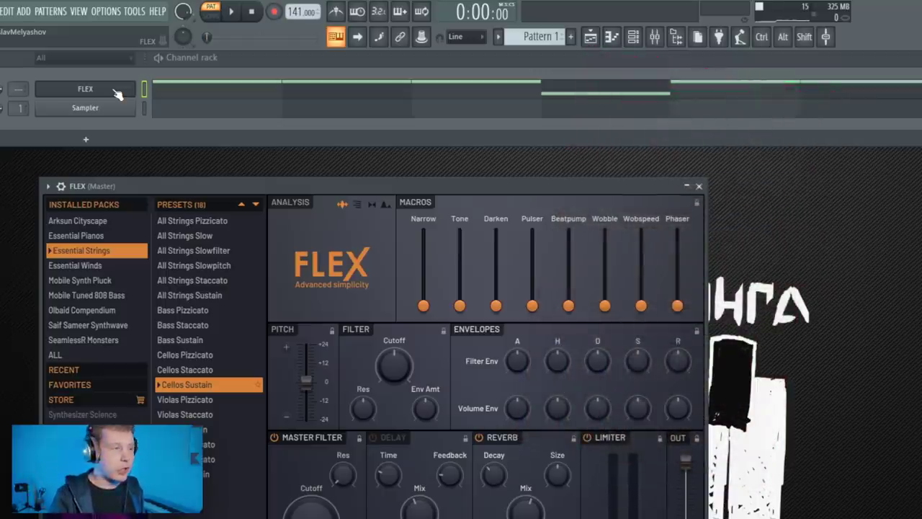
pyautogui.rightClick(114, 87)
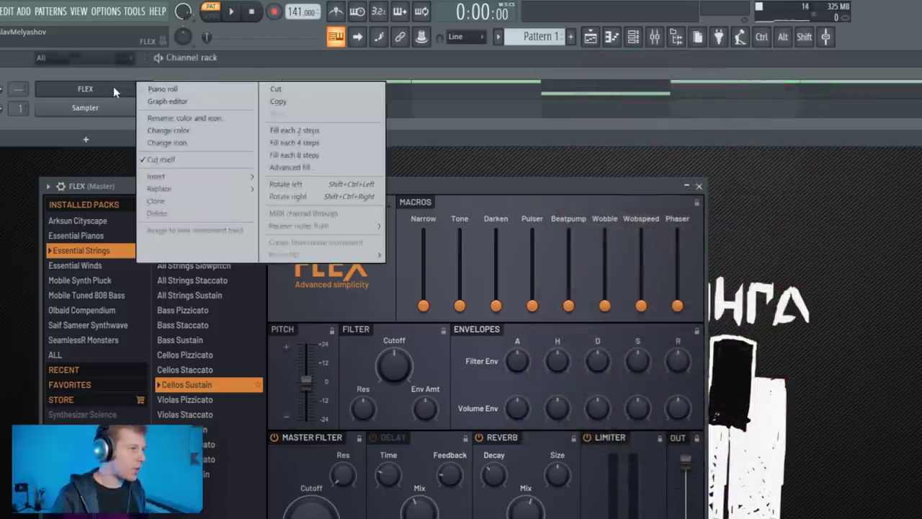
pyautogui.moveTo(164, 176)
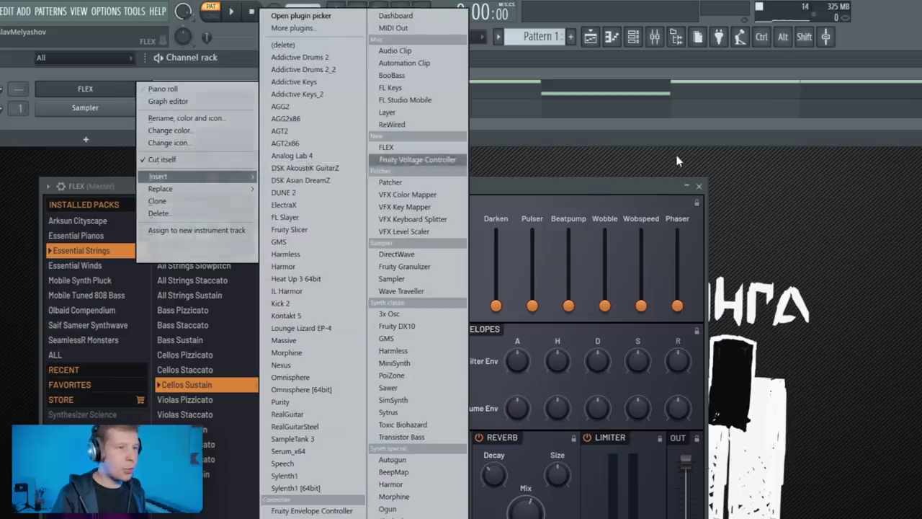
pyautogui.press('Escape')
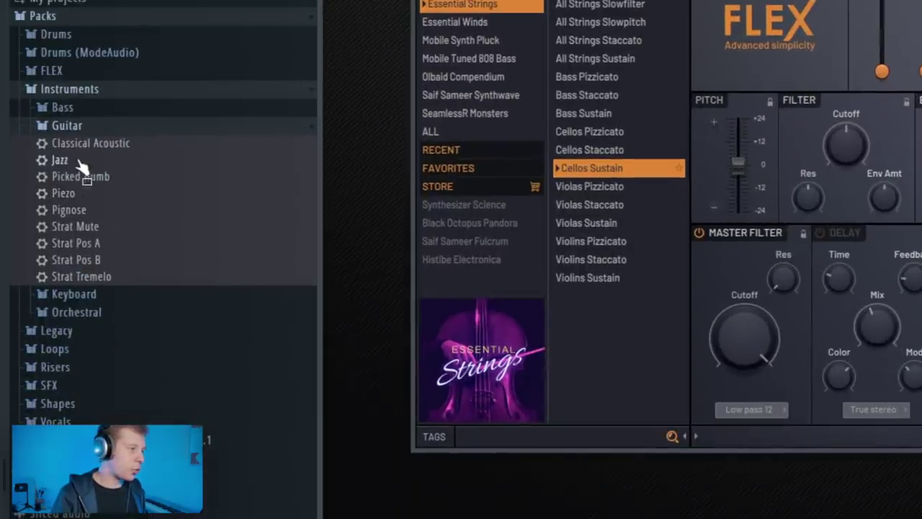
# - Add the Strat Pos A guitar from the Instruments pack to the channel rack and open its piano roll
pyautogui.moveTo(74, 242); pyautogui.dragTo(148, 51)
pyautogui.click(322, 54)
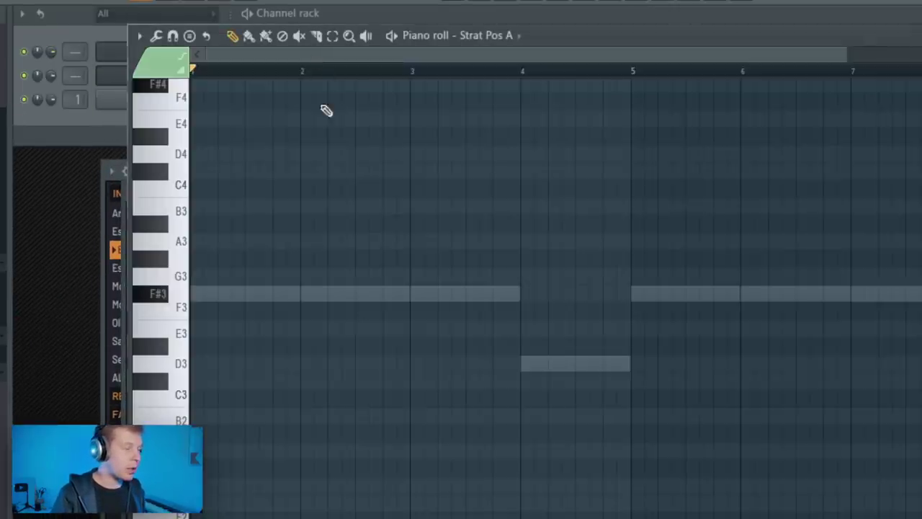
pyautogui.scroll(-1, 292, 288)
# - Draw a half-bar F#3 note and a half-bar C#4 note in bar 1 of the guitar pattern and play it
pyautogui.moveTo(367, 296); pyautogui.dragTo(250, 196)
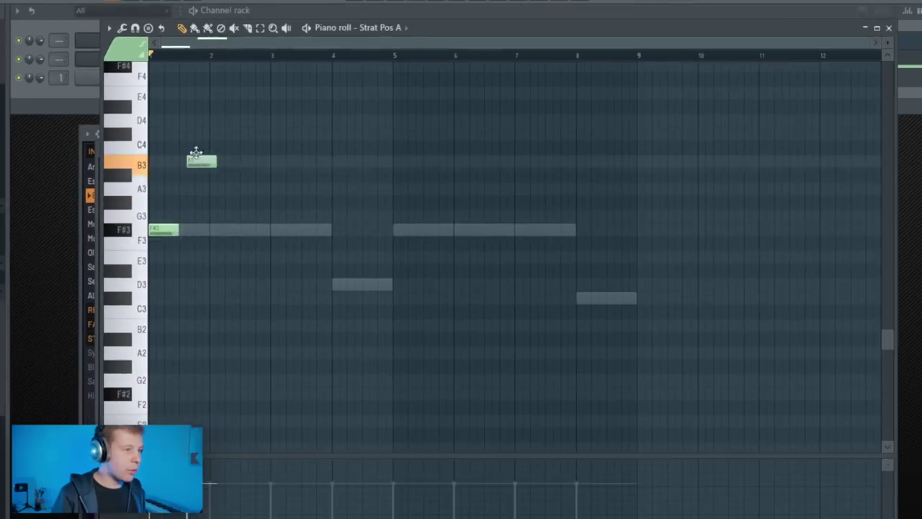
pyautogui.moveTo(196, 154); pyautogui.dragTo(189, 127)
pyautogui.press('space')
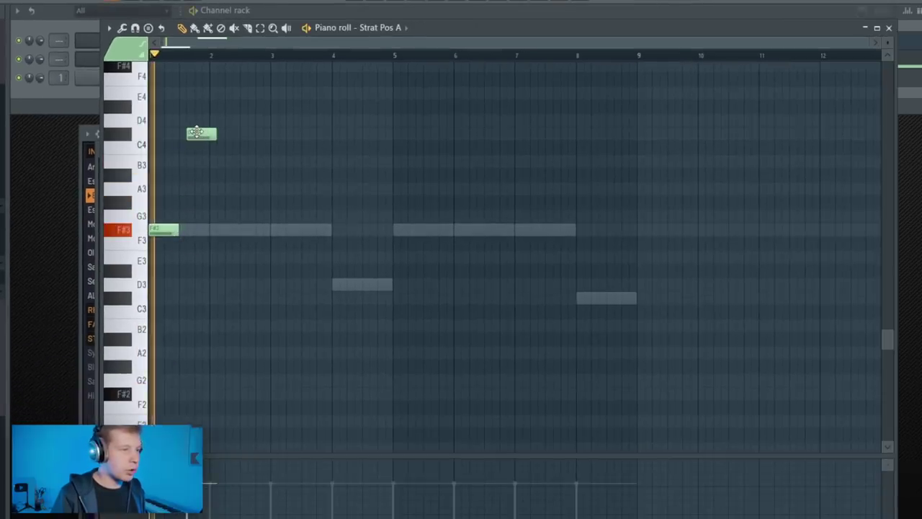
# - Repeat the guitar's F#3 and C#4 notes in bar 2 and raise the repeated upper note to D4
pyautogui.moveTo(172, 228); pyautogui.dragTo(236, 227)
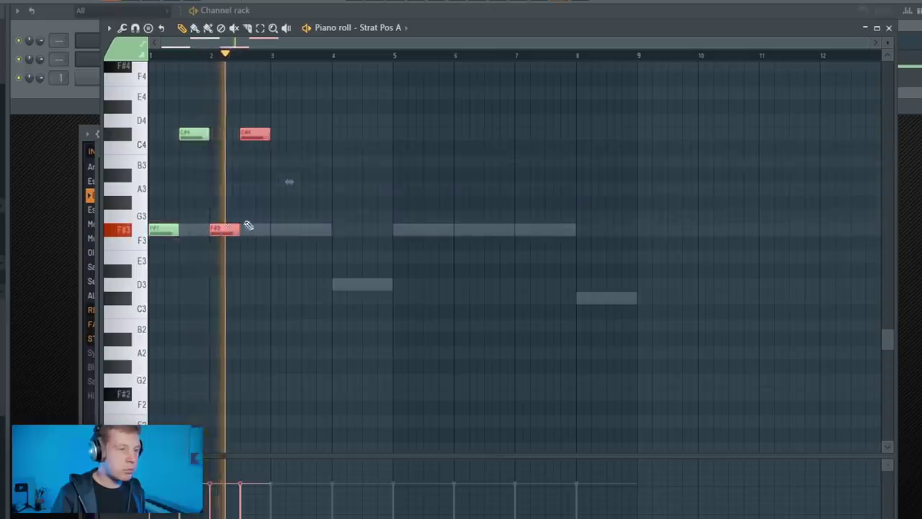
pyautogui.keyDown('ctrl'); pyautogui.click(286, 129); pyautogui.keyUp('ctrl')
pyautogui.press('space')
pyautogui.moveTo(261, 132); pyautogui.dragTo(260, 118)
# - Duplicate the guitar note pair into bars 3 and 4, setting the upper notes to C#4 and D4 respectively
pyautogui.moveTo(301, 87); pyautogui.dragTo(221, 247)
pyautogui.hotkey('ctrl', 'b')
pyautogui.hotkey('ctrl', 'd')
pyautogui.moveTo(317, 120); pyautogui.dragTo(321, 131)
pyautogui.moveTo(361, 100); pyautogui.dragTo(274, 271)
pyautogui.hotkey('ctrl', 'b')
pyautogui.moveTo(342, 228); pyautogui.dragTo(350, 229)
pyautogui.hotkey('ctrl', 'd')
pyautogui.moveTo(386, 134); pyautogui.dragTo(385, 120)
# - Shorten all the guitar notes to a quarter bar each and play the pattern
pyautogui.moveTo(468, 87); pyautogui.dragTo(171, 268)
pyautogui.moveTo(184, 228); pyautogui.dragTo(165, 231)
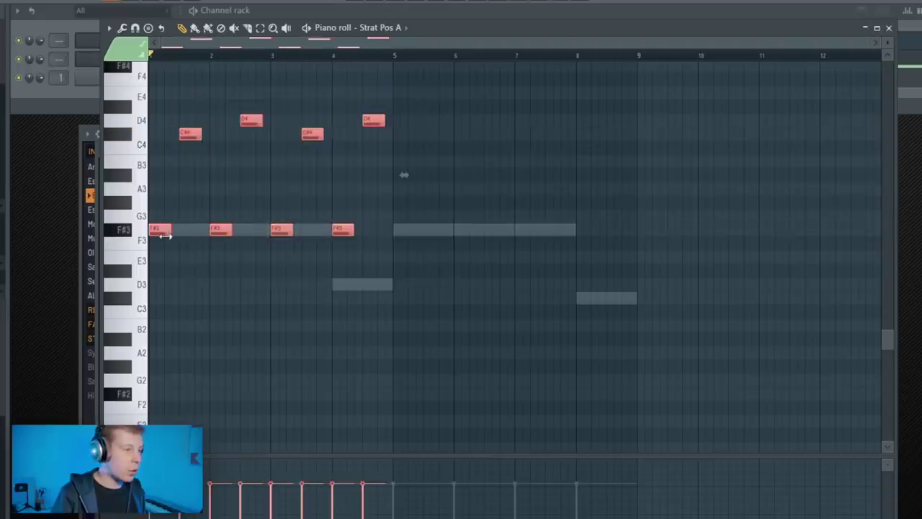
pyautogui.hotkey('ctrl', 'd')
pyautogui.press('space')
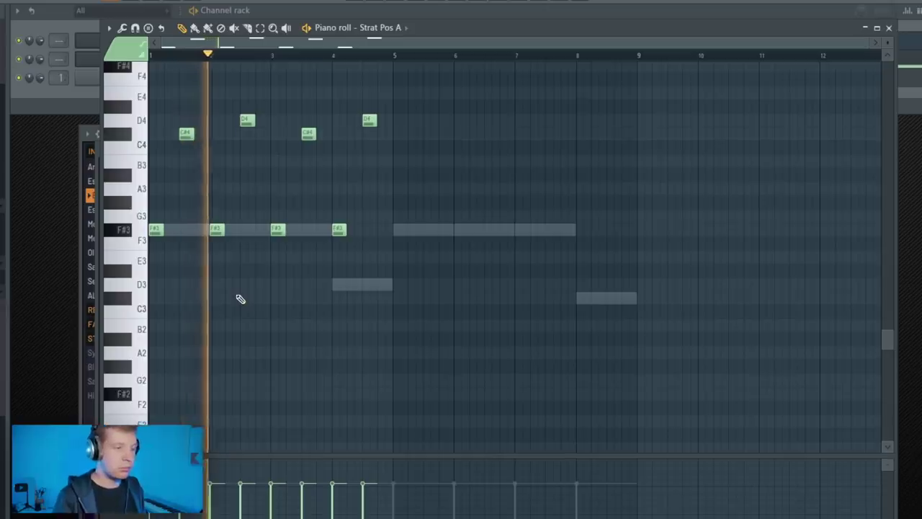
pyautogui.press('space')
# - Duplicate the four-bar guitar pattern into bars 5 to 8 and lower the final D4 to C#4
pyautogui.moveTo(408, 327); pyautogui.dragTo(148, 113)
pyautogui.hotkey('ctrl', 'b')
pyautogui.hotkey('ctrl', 'd')
pyautogui.moveTo(614, 120); pyautogui.dragTo(614, 133)
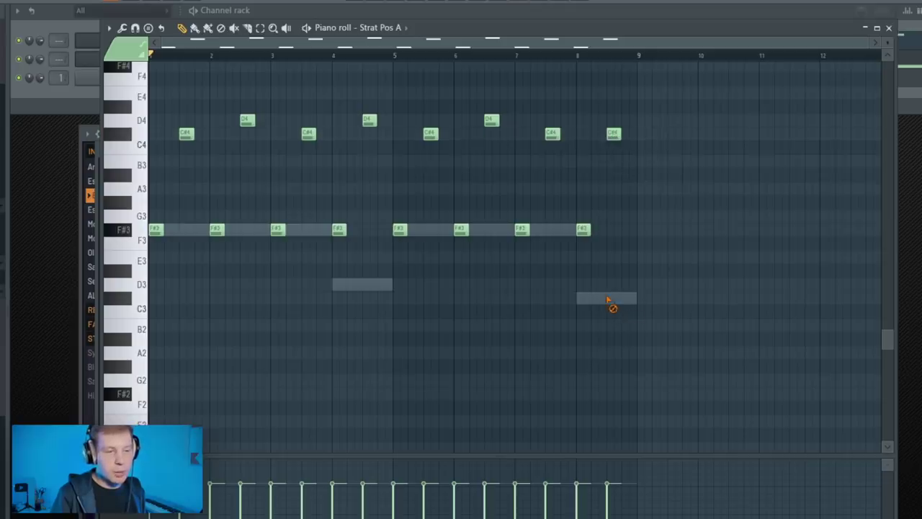
# - Switch to the cello channel through its ghost note, and return to the guitar channel the same way
pyautogui.doubleClick(607, 300)
pyautogui.doubleClick(614, 135)
# - Transpose all the guitar notes up one octave, play the pattern and close the piano roll
pyautogui.moveTo(737, 368); pyautogui.dragTo(137, 99)
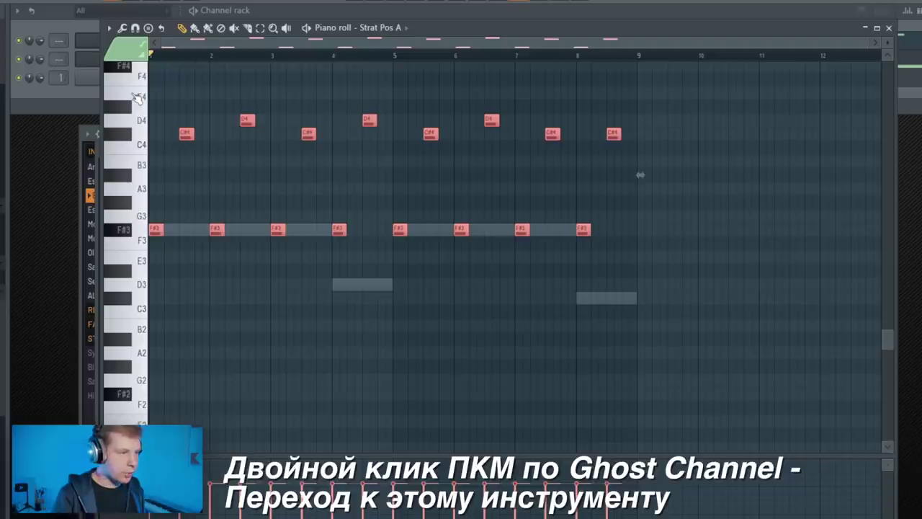
pyautogui.hotkey('ctrl', 'Up')
pyautogui.keyDown('ctrl'); pyautogui.rightClick(389, 185); pyautogui.keyUp('ctrl')
pyautogui.press('space')
pyautogui.hotkey('ctrl', 'd')
pyautogui.press('space')
pyautogui.click(889, 27)
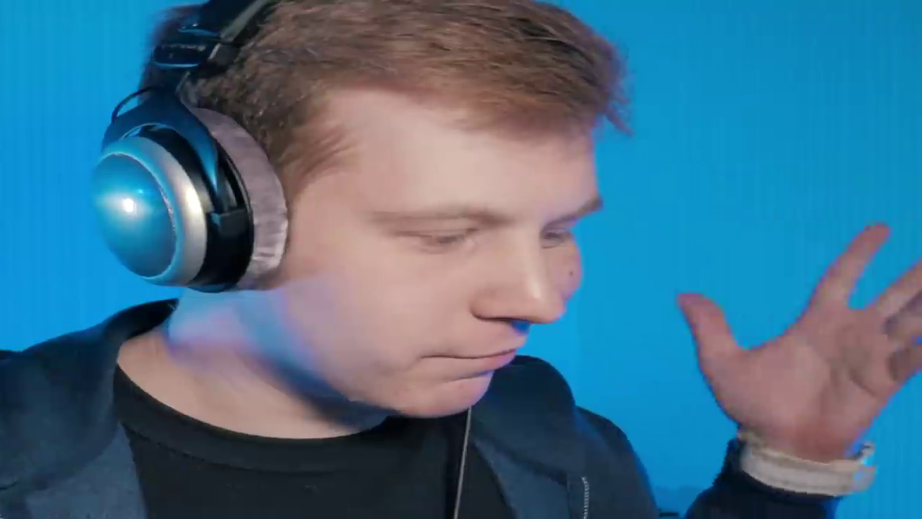
# - Insert a GMS synthesizer channel and load a preset from its WiseLabs bank
pyautogui.rightClick(171, 38)
pyautogui.moveTo(212, 126)
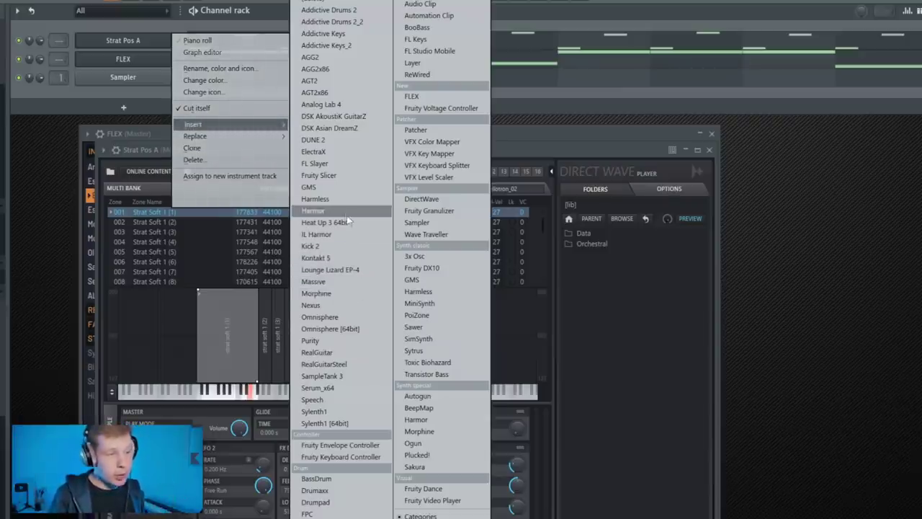
pyautogui.click(345, 187)
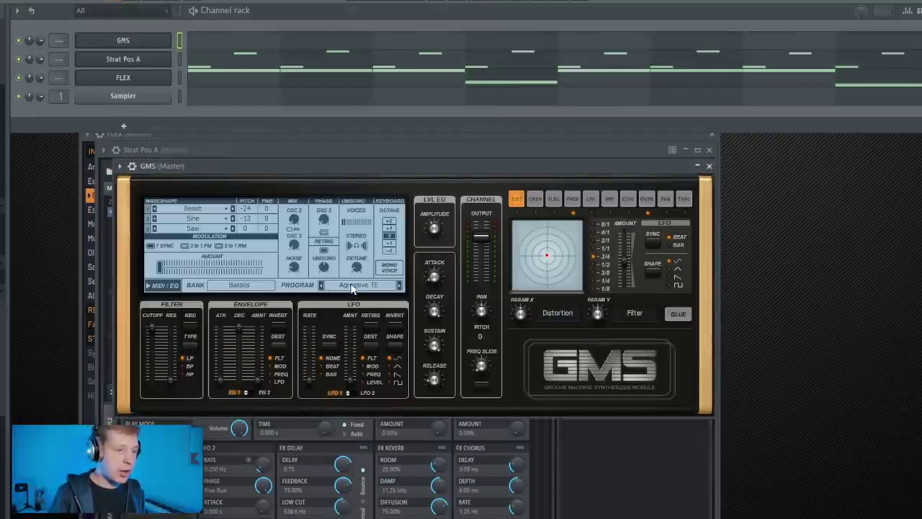
pyautogui.click(352, 288)
pyautogui.click(343, 366)
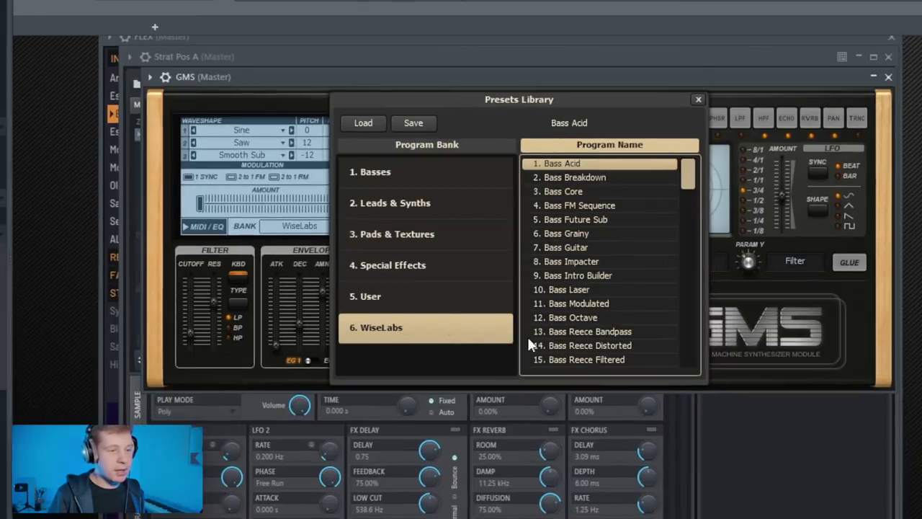
pyautogui.scroll(-5, 610, 325)
pyautogui.doubleClick(582, 319)
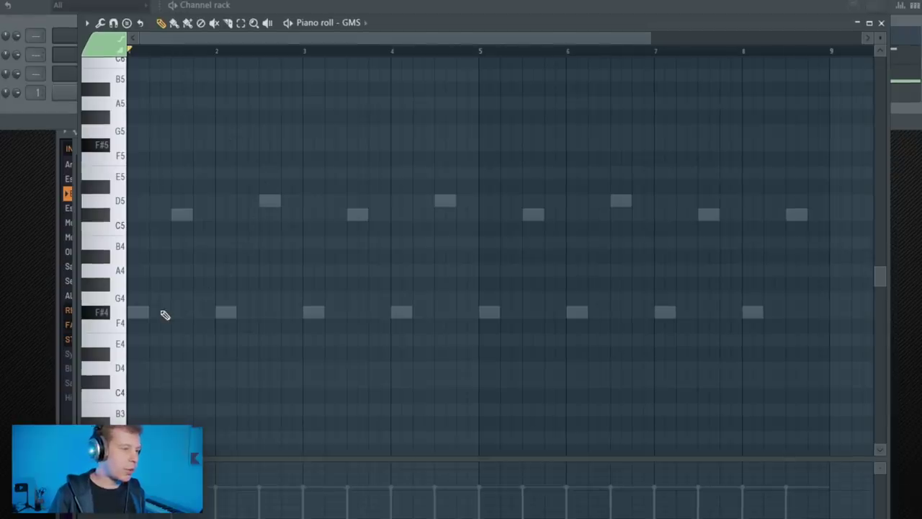
# - Place short F#4 and C#5 notes on the first and second beats of bar 1 in the GMS channel
pyautogui.press('space')
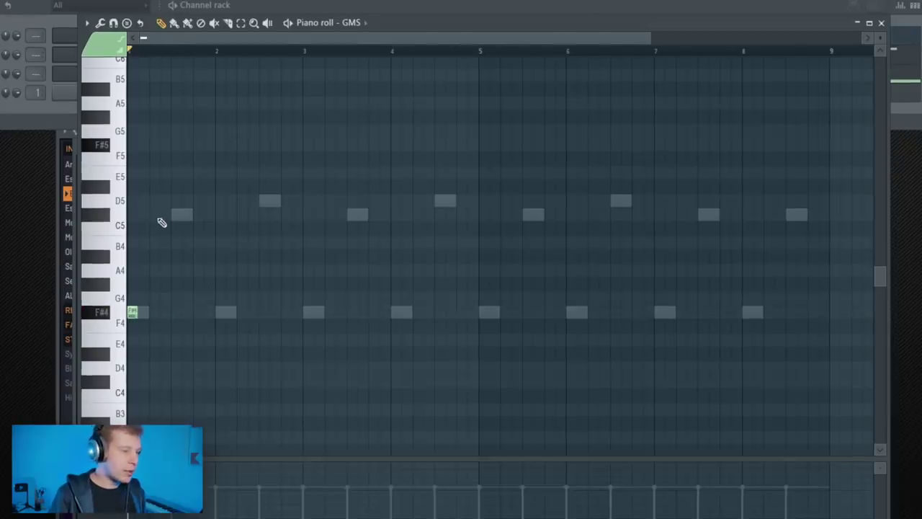
pyautogui.click(155, 214)
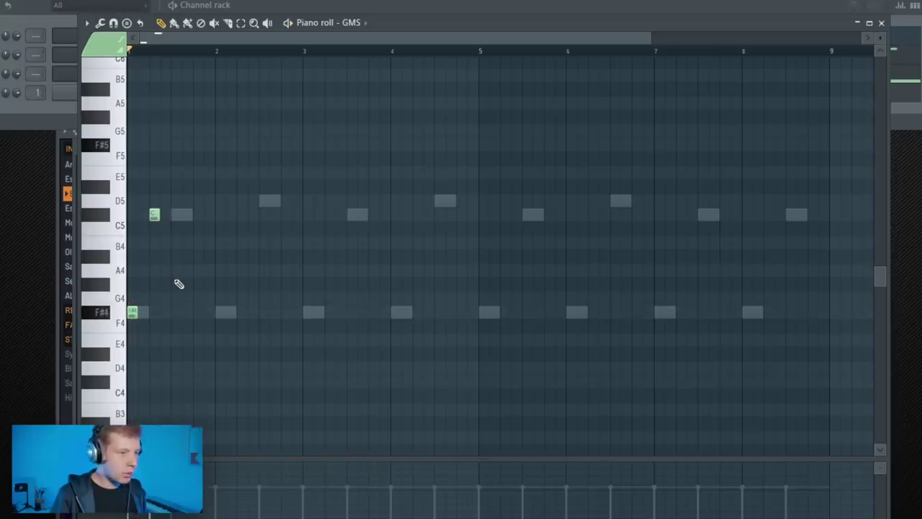
pyautogui.scroll(-2, 189, 258)
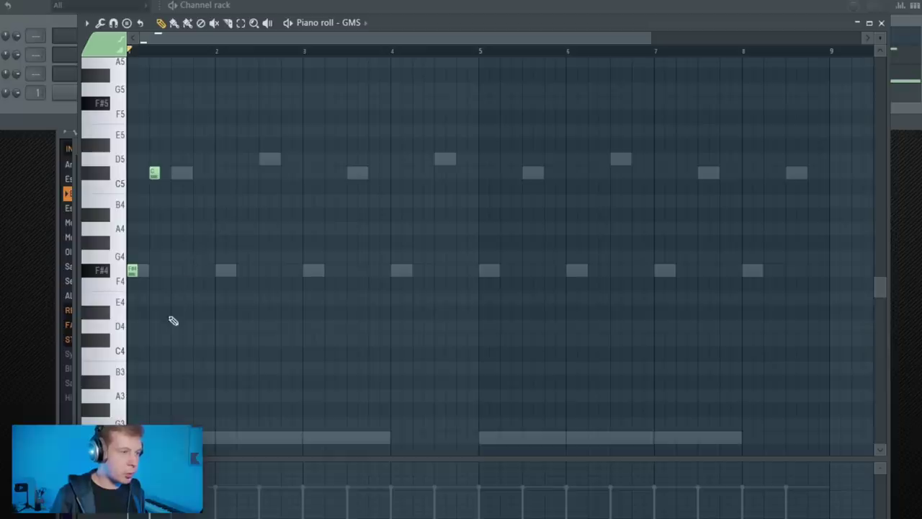
pyautogui.moveTo(173, 236); pyautogui.dragTo(118, 315)
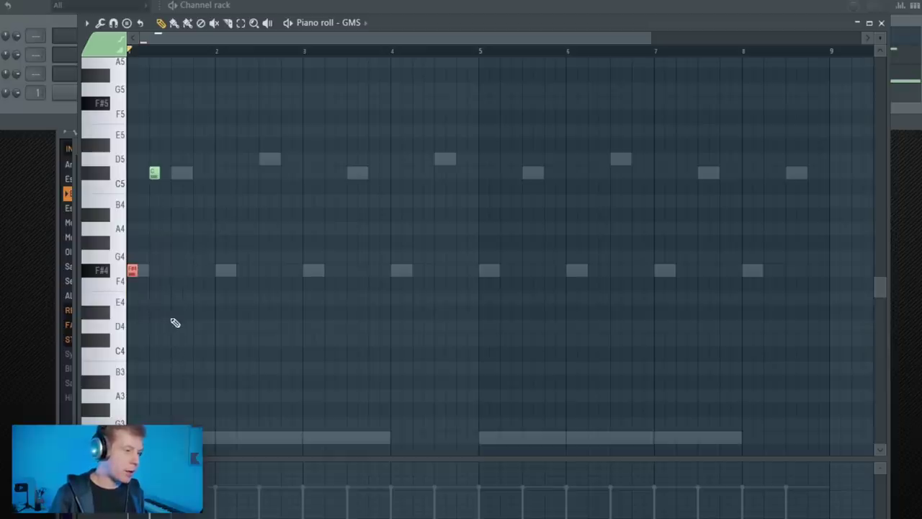
pyautogui.scroll(3, 172, 317)
pyautogui.hotkey('ctrl', 'a')
pyautogui.hscroll(-1, 252, 108)
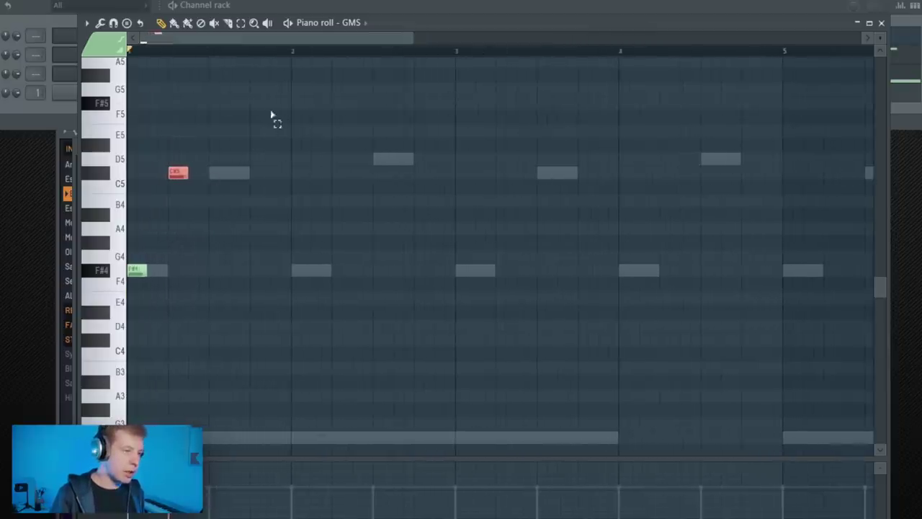
# - Add a short C#4 note on the third beat of bar 1 and play the phrase
pyautogui.click(191, 339)
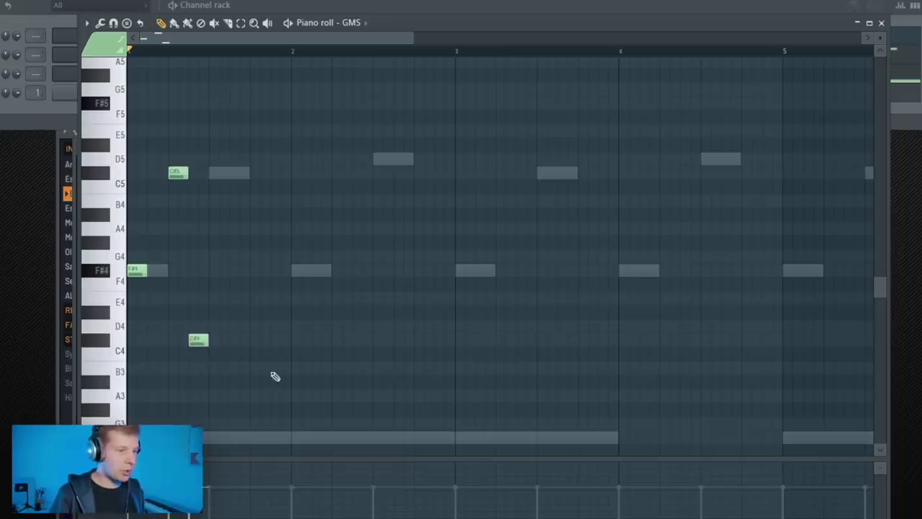
pyautogui.moveTo(195, 340); pyautogui.dragTo(215, 340)
pyautogui.press('space')
pyautogui.press('space')
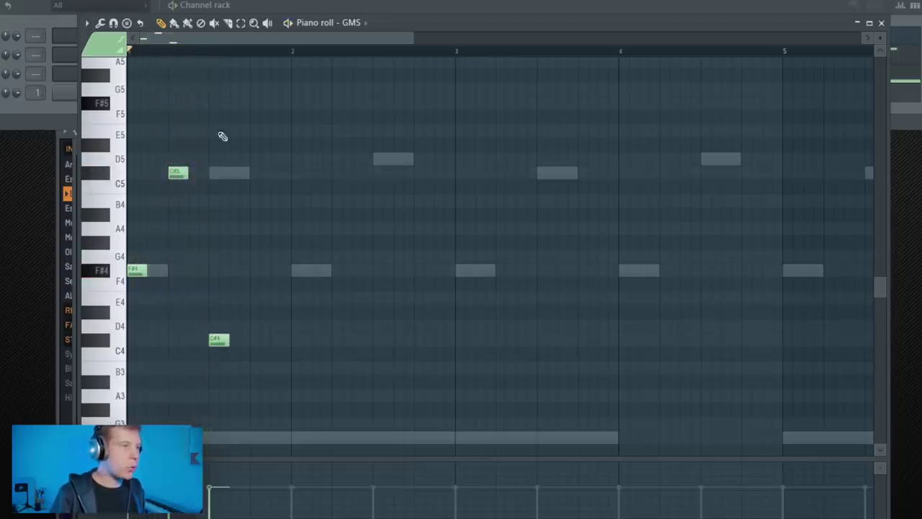
pyautogui.press('space')
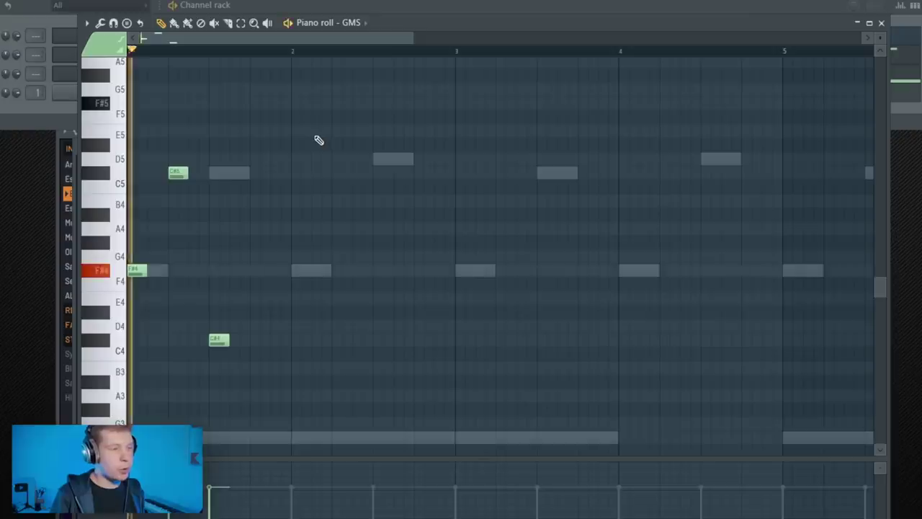
pyautogui.press('space')
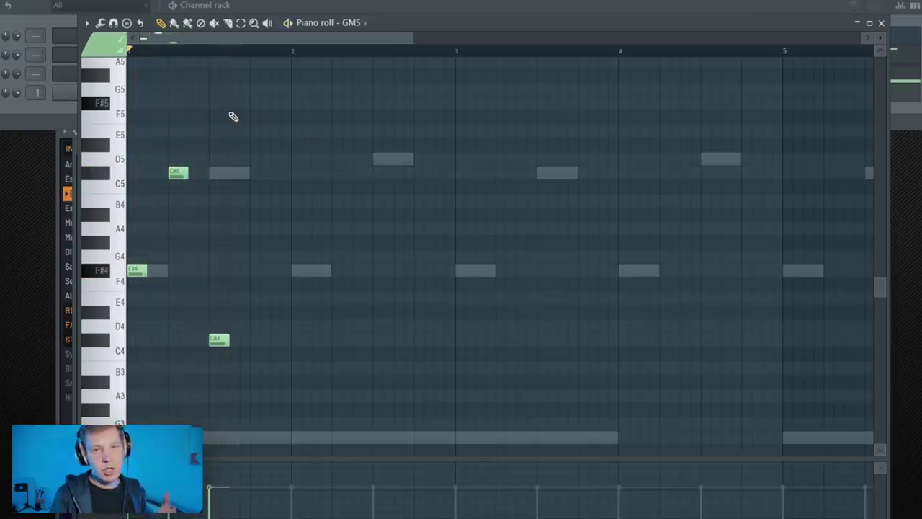
pyautogui.press('space')
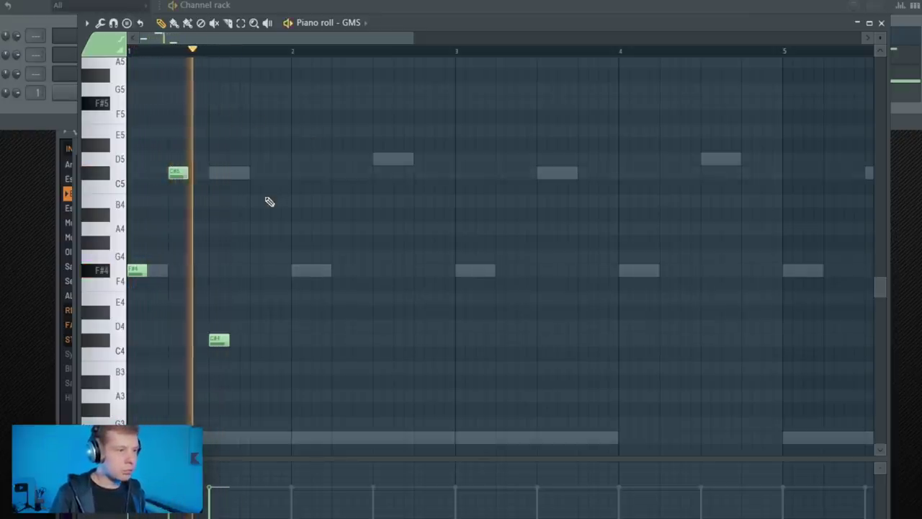
# - Add a D5 note on the fourth beat of bar 1 and duplicate the one-bar phrase into bar 2
pyautogui.click(254, 160)
pyautogui.press('space')
pyautogui.moveTo(403, 108); pyautogui.dragTo(141, 353)
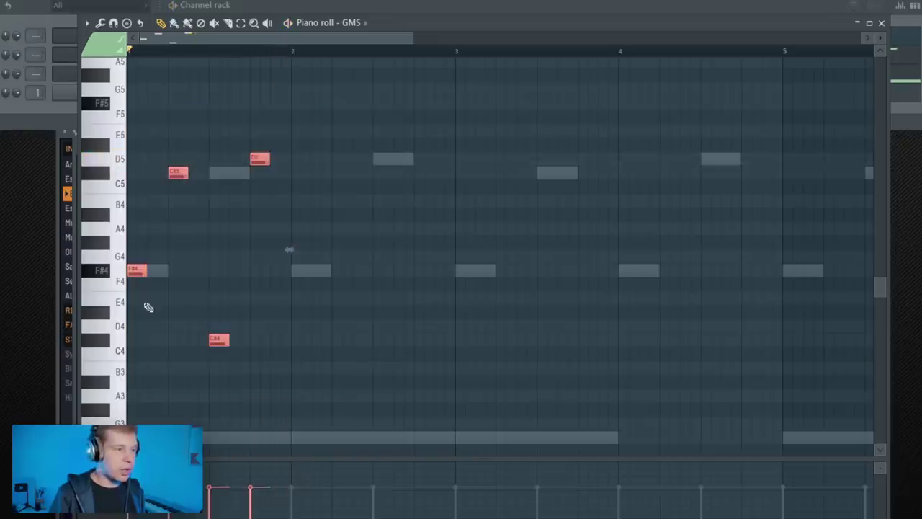
pyautogui.hotkey('ctrl', 'b')
pyautogui.moveTo(313, 281); pyautogui.dragTo(303, 281)
# - In bar 2, change the upper notes to D5 and C#5 and the low note to D4, and play the pattern
pyautogui.click(342, 217)
pyautogui.moveTo(342, 173); pyautogui.dragTo(341, 159)
pyautogui.moveTo(384, 330); pyautogui.dragTo(383, 321)
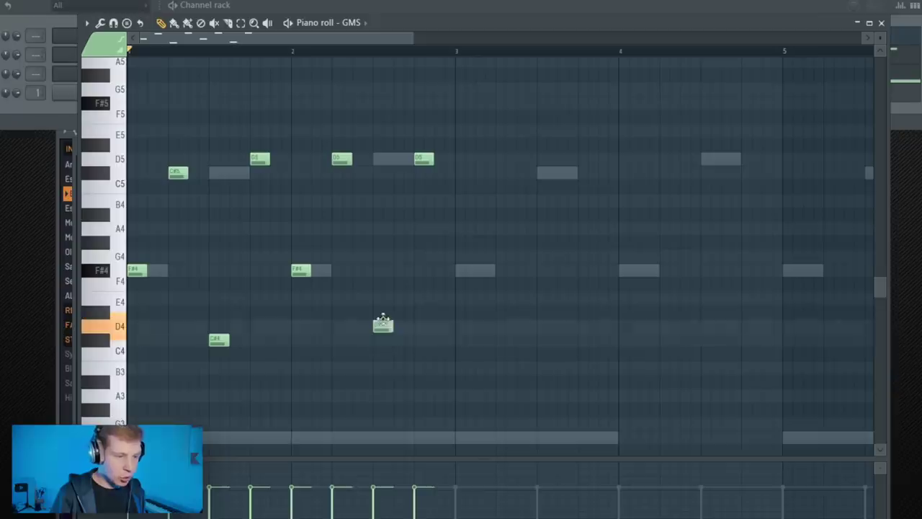
pyautogui.moveTo(426, 161); pyautogui.dragTo(447, 181)
pyautogui.moveTo(404, 151); pyautogui.dragTo(432, 211)
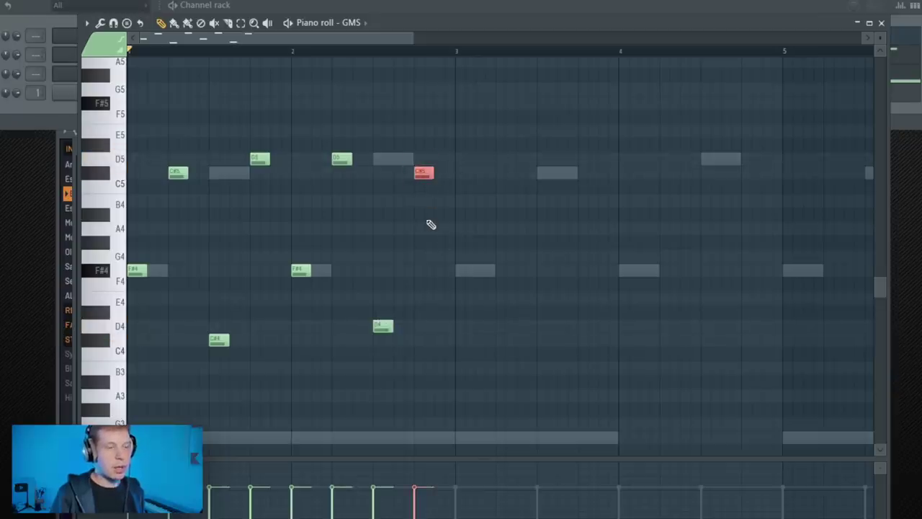
pyautogui.click(453, 229)
pyautogui.press('space')
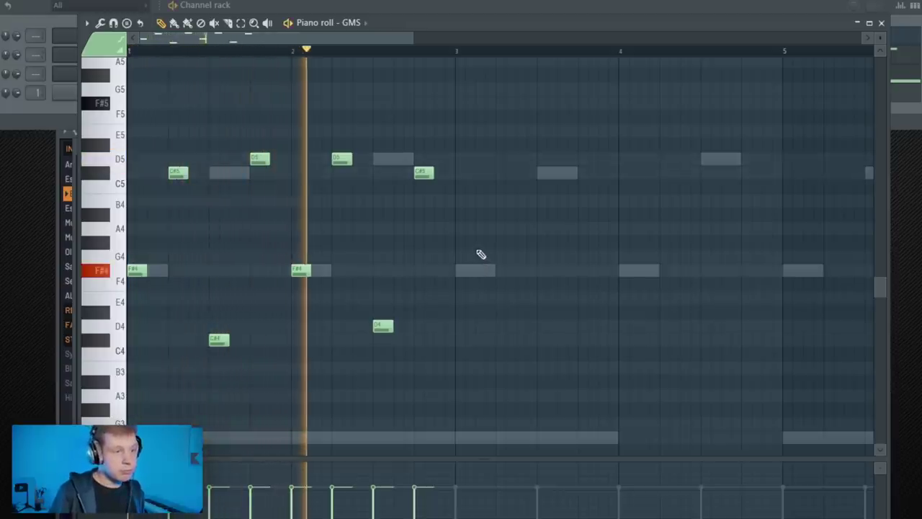
# - Duplicate the two-bar GMS phrase into bars 3 and 4 and play the pattern
pyautogui.press('space')
pyautogui.moveTo(557, 100); pyautogui.dragTo(129, 376)
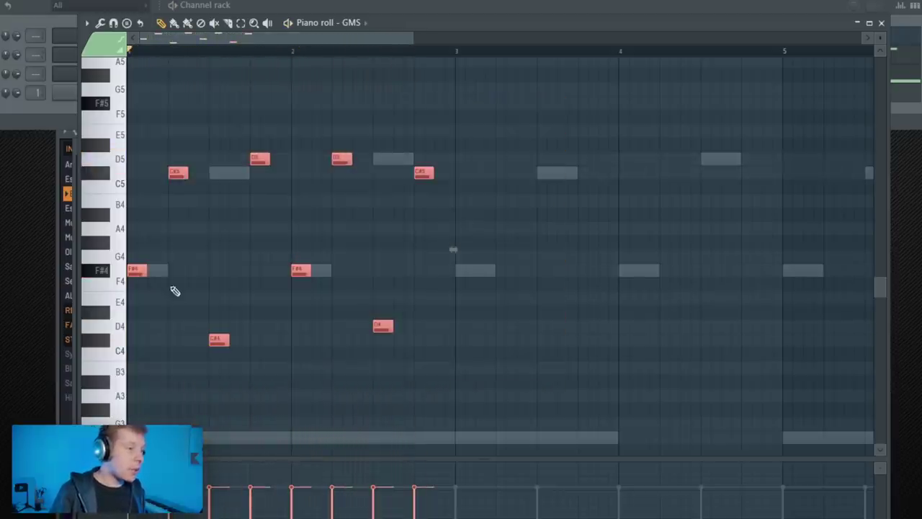
pyautogui.hotkey('ctrl', 'b')
pyautogui.click(473, 298)
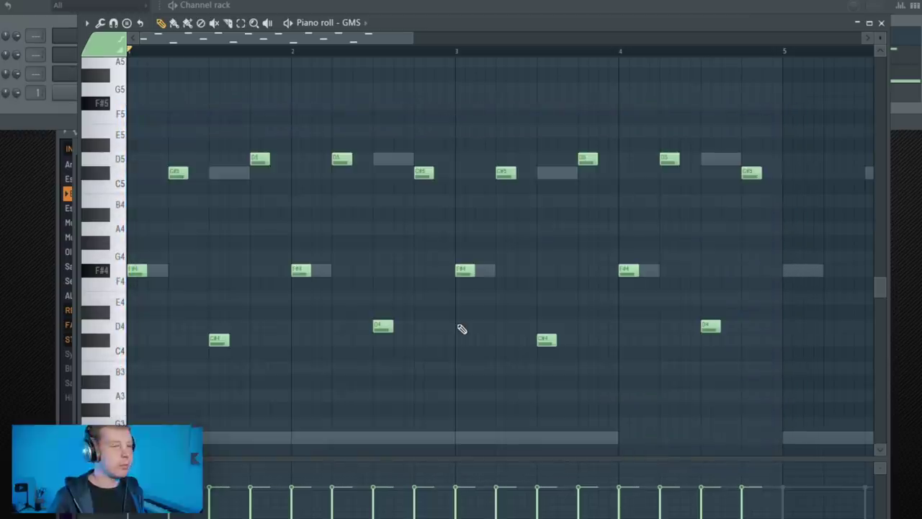
pyautogui.press('space')
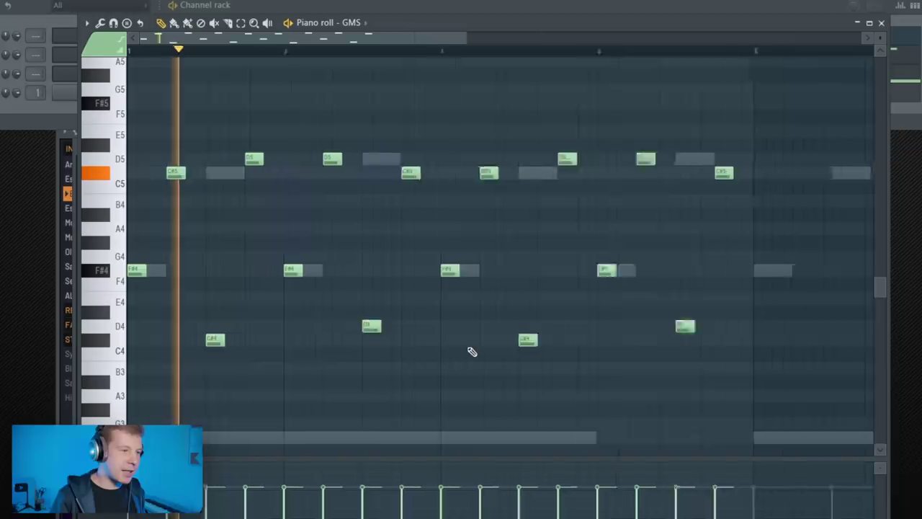
pyautogui.keyDown('ctrl'); pyautogui.scroll(-2, 472, 352); pyautogui.keyUp('ctrl')
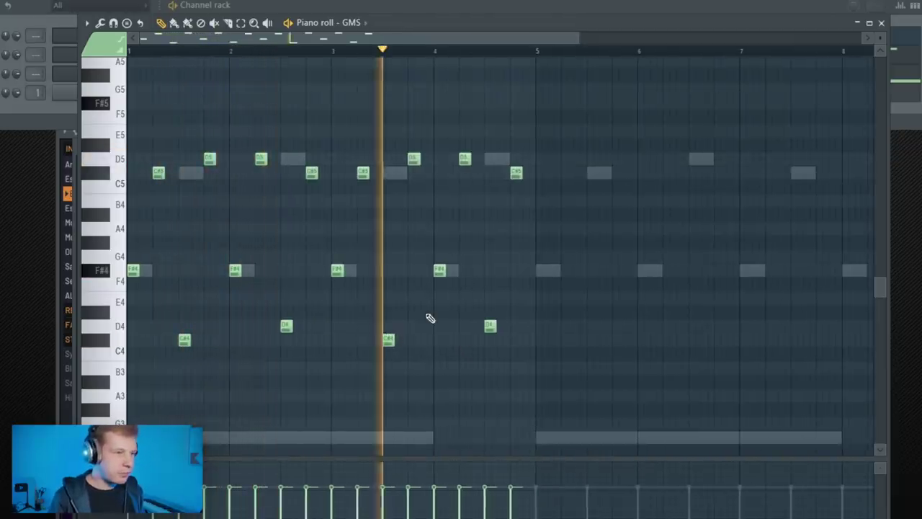
# - Lower the final note of bar 4 to G4 and play the ending from bar 4
pyautogui.press('space')
pyautogui.moveTo(516, 172); pyautogui.dragTo(519, 261)
pyautogui.press('space')
pyautogui.click(435, 50)
pyautogui.press('space')
# - Duplicate the four-bar GMS pattern into bars 5 to 8 and play it from bar 8
pyautogui.moveTo(552, 412); pyautogui.dragTo(107, 121)
pyautogui.moveTo(133, 270); pyautogui.dragTo(541, 286)
pyautogui.scroll(-2, 543, 294)
pyautogui.click(569, 51)
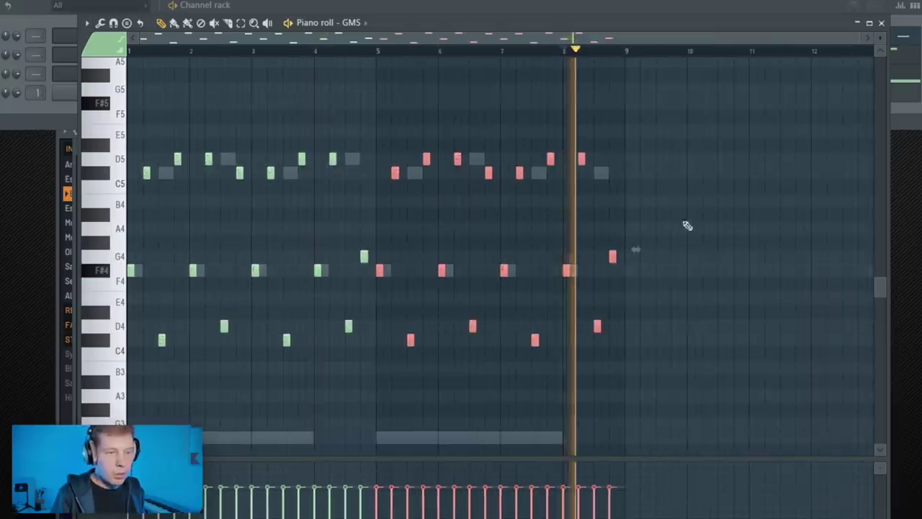
# - In bar 8, lower the D5 note to C#5 and the D4 note to C#4, and play the bar
pyautogui.scroll(3, 604, 319)
pyautogui.click(493, 160)
pyautogui.moveTo(490, 159); pyautogui.dragTo(480, 193)
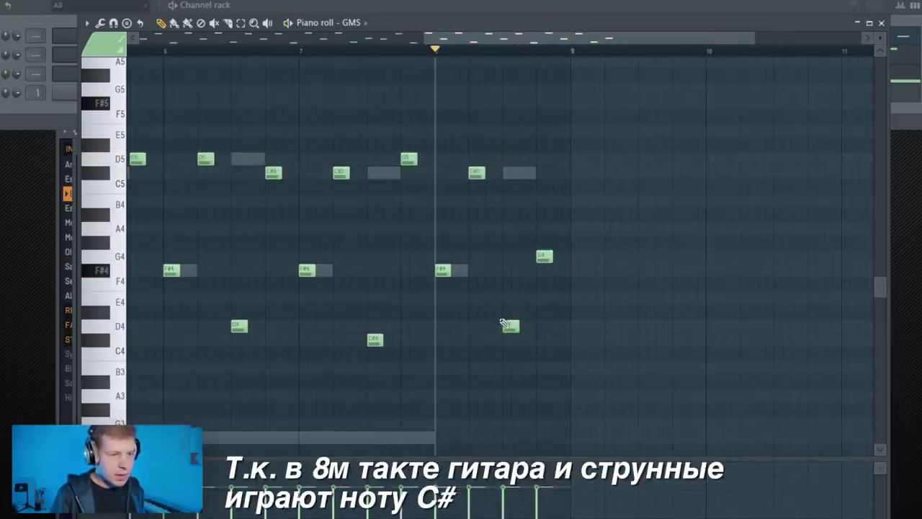
pyautogui.press('space')
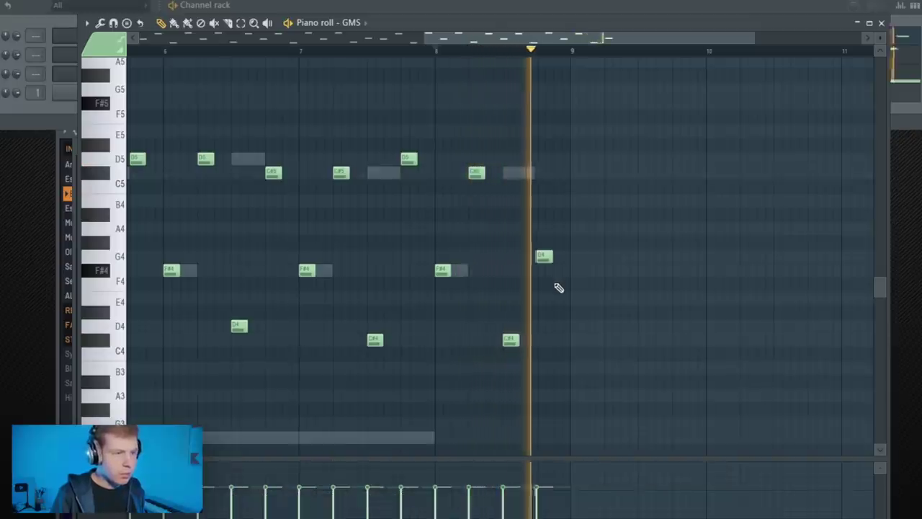
pyautogui.press('space')
# - Transpose all the GMS notes up one octave, play the pattern and close the piano roll
pyautogui.hotkey('ctrl', 'Up')
pyautogui.keyDown('ctrl'); pyautogui.rightClick(735, 202); pyautogui.keyUp('ctrl')
pyautogui.press('space')
pyautogui.click(309, 83)
pyautogui.click(878, 62)
pyautogui.press('space')
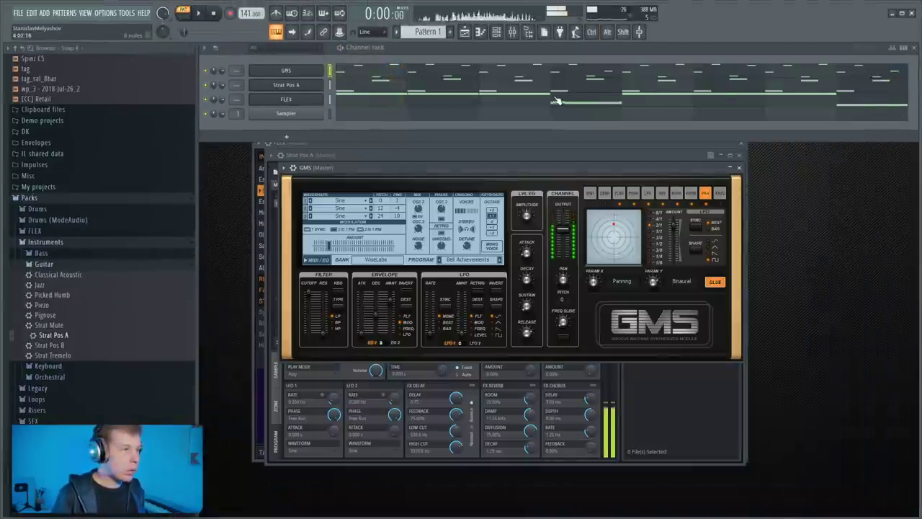
# - Insert a second GMS synthesizer channel above the first one and hide the browser
pyautogui.rightClick(321, 68)
pyautogui.moveTo(345, 135)
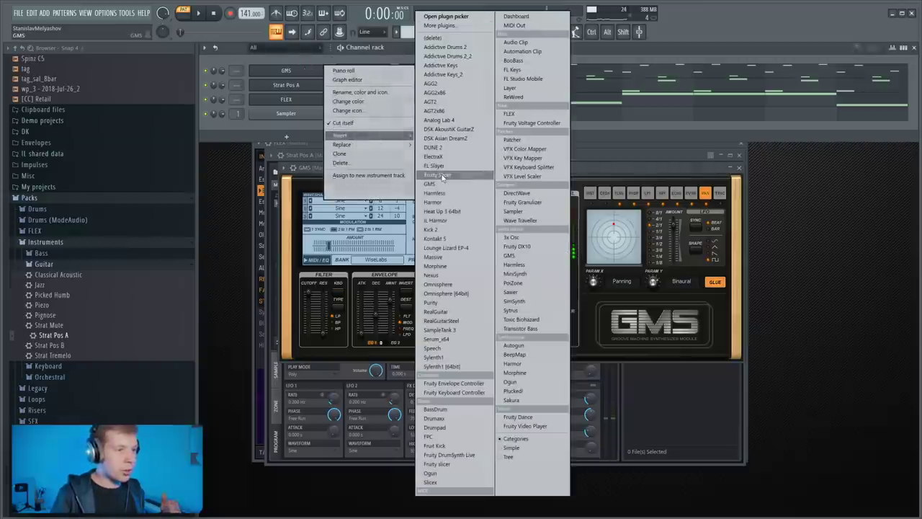
pyautogui.click(431, 184)
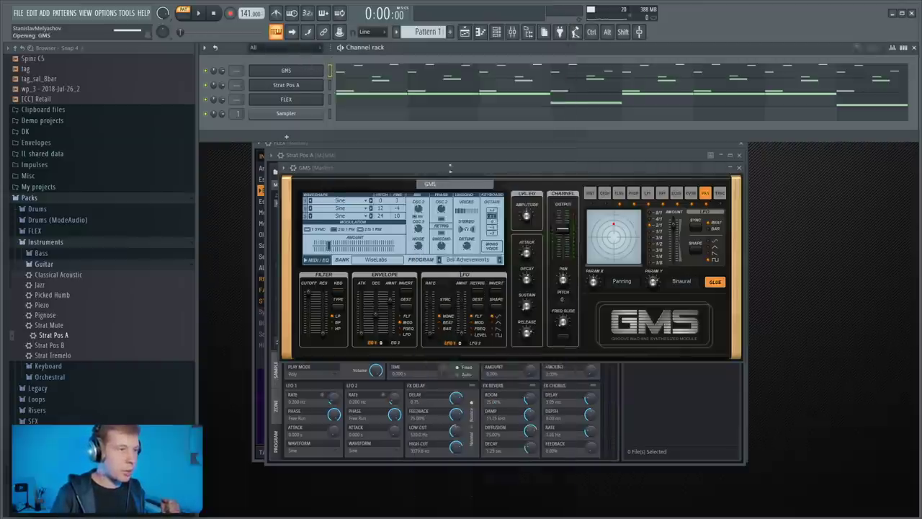
pyautogui.click(542, 34)
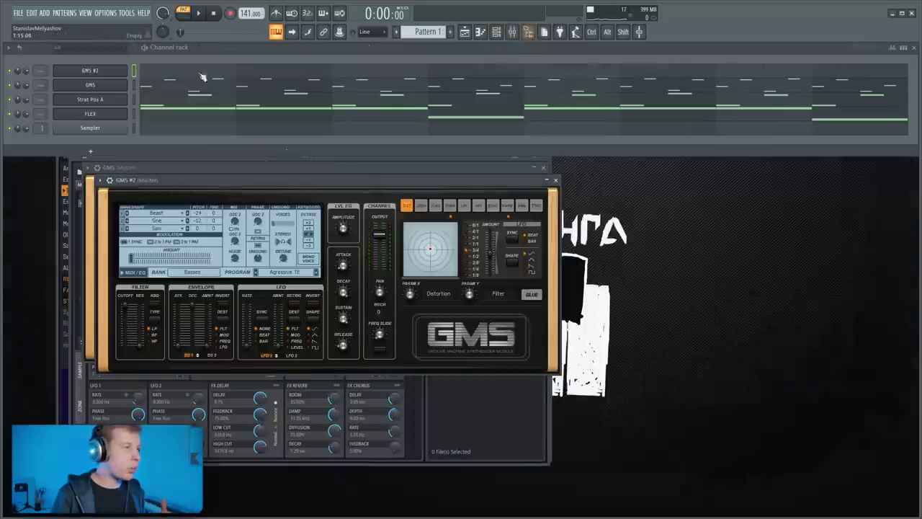
# - Load the Bell Fairy preset from the WiseLabs bank into the second GMS channel and return to its piano roll
pyautogui.click(92, 72)
pyautogui.click(156, 70)
pyautogui.click(63, 73)
pyautogui.click(283, 272)
pyautogui.click(286, 335)
pyautogui.scroll(-3, 370, 335)
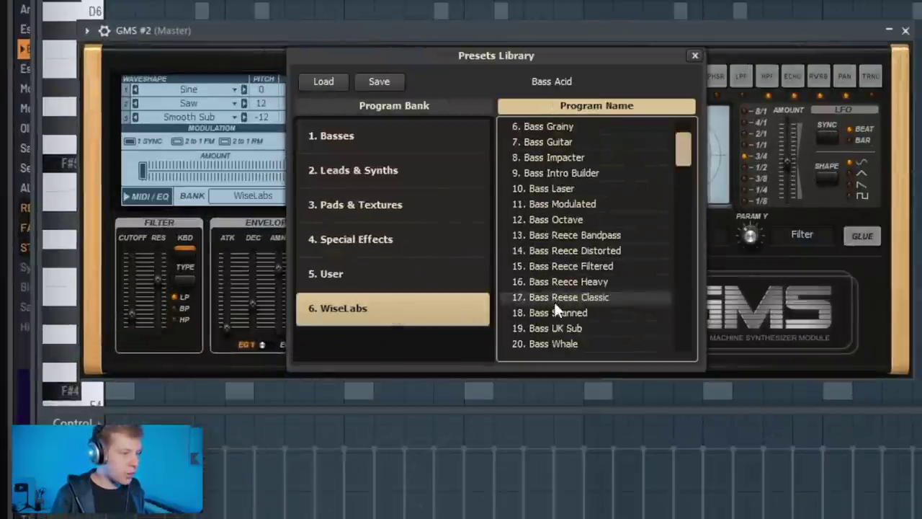
pyautogui.scroll(-3, 575, 308)
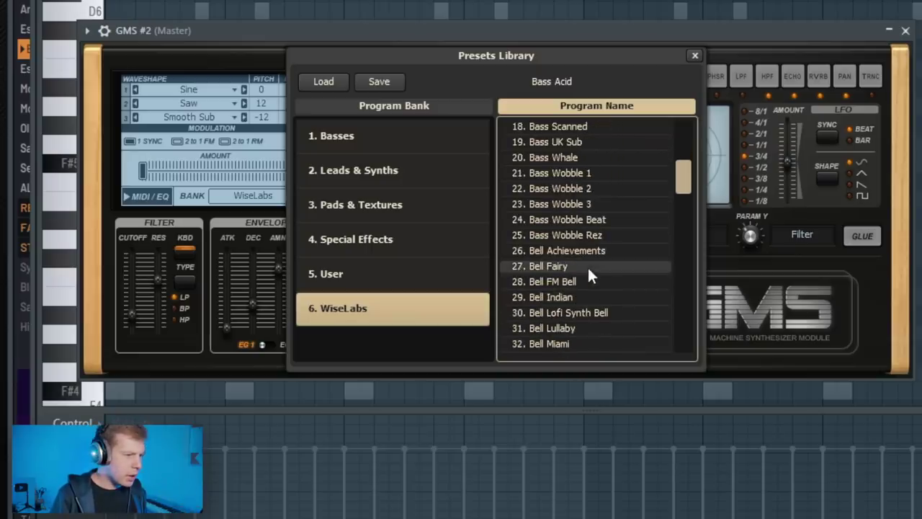
pyautogui.doubleClick(575, 265)
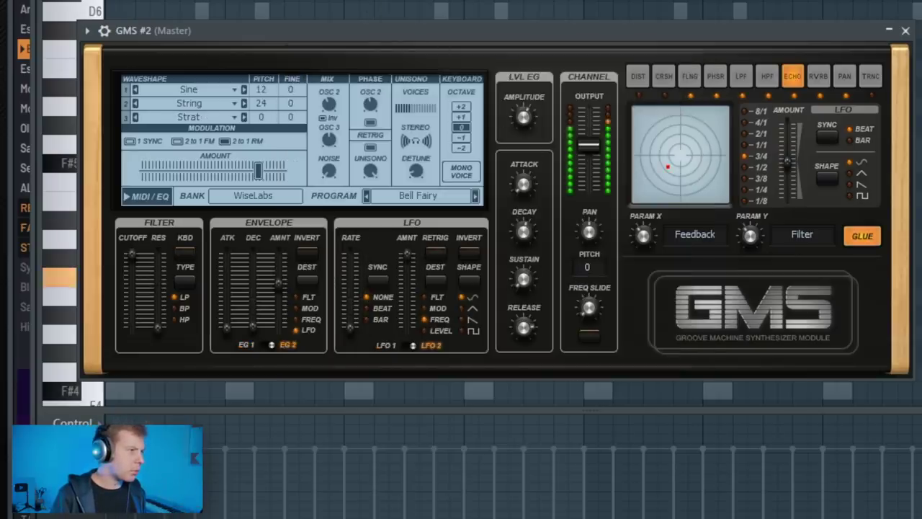
pyautogui.press('Escape')
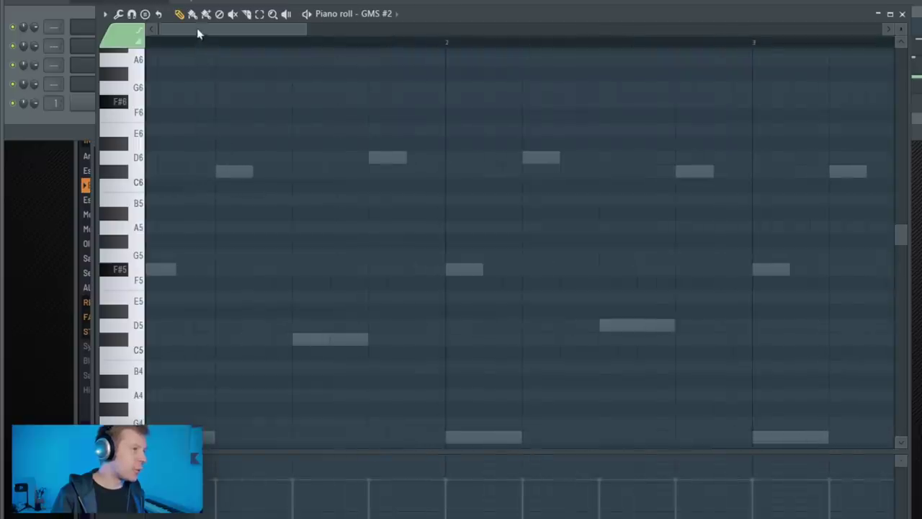
# - Place C#6, D5 and C#5 notes in succession from the second beat of bar 1 and play them
pyautogui.moveTo(197, 29); pyautogui.dragTo(194, 31)
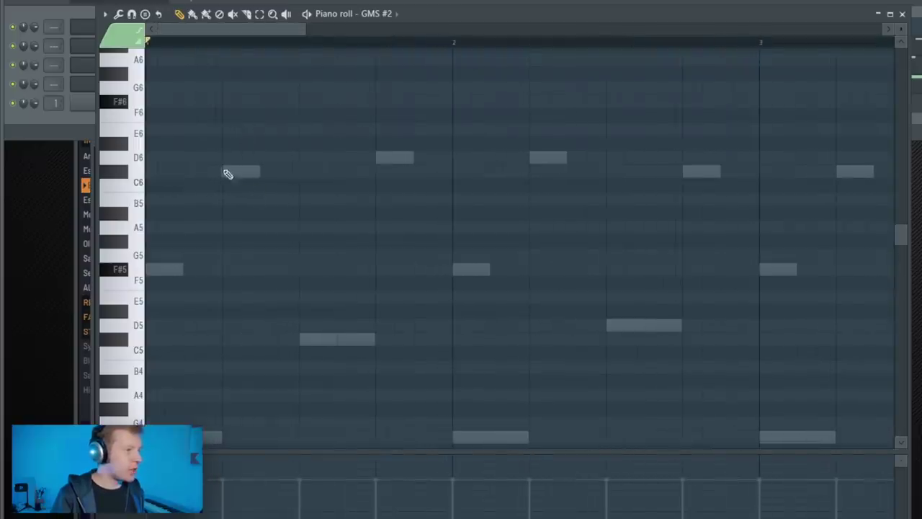
pyautogui.click(223, 170)
pyautogui.click(264, 323)
pyautogui.click(304, 338)
pyautogui.press('space')
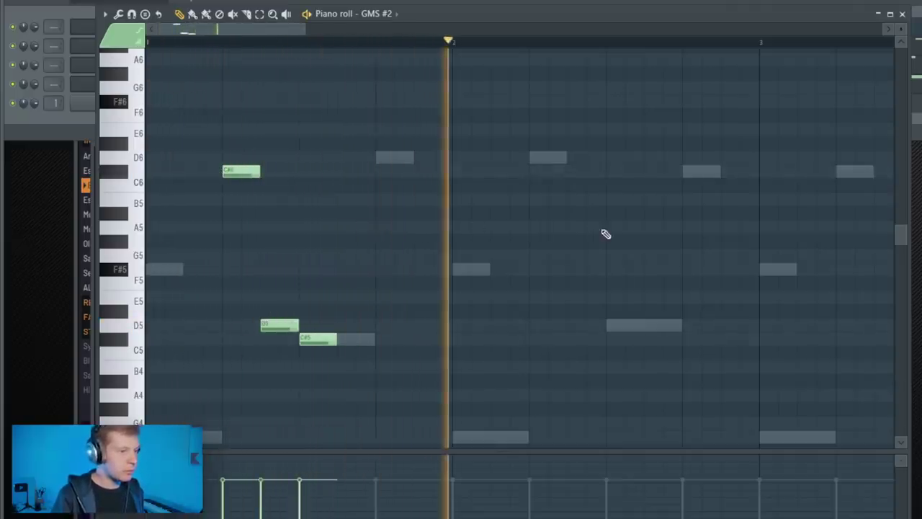
# - Place D6, C#6 and D5 notes in succession from the second beat of bar 2 and play the phrase
pyautogui.click(533, 157)
pyautogui.click(571, 171)
pyautogui.click(610, 324)
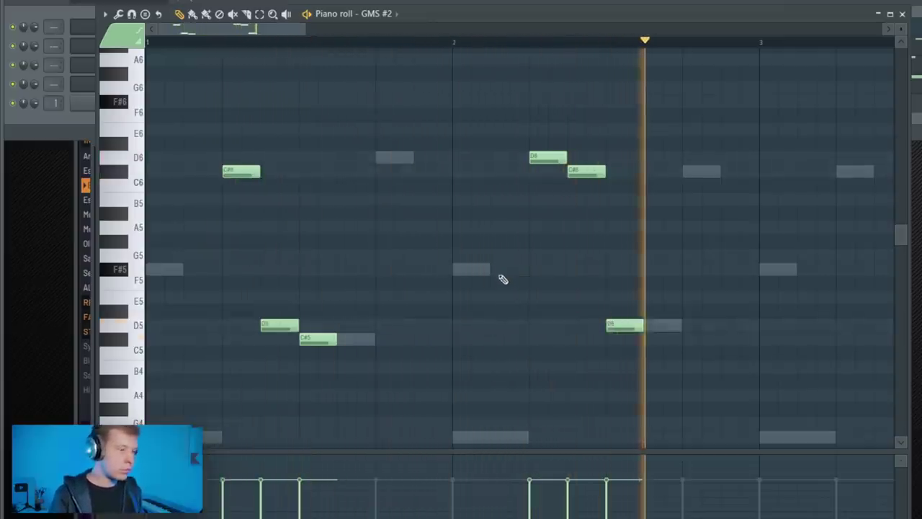
pyautogui.scroll(-3, 293, 255)
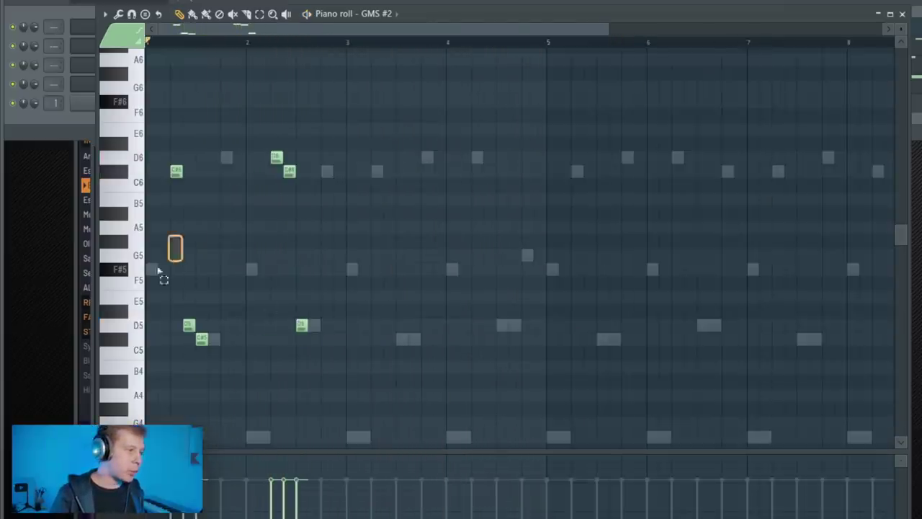
pyautogui.moveTo(203, 144); pyautogui.dragTo(240, 192)
pyautogui.press('space')
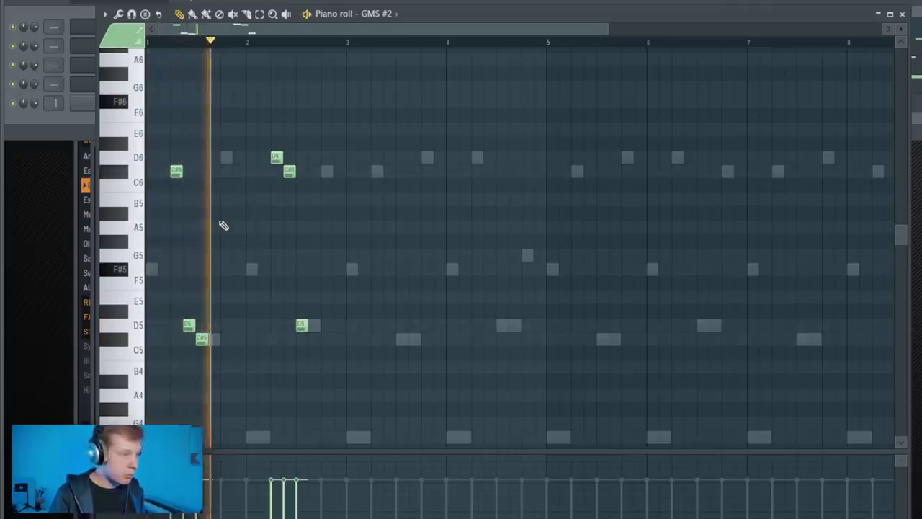
pyautogui.press('space')
# - Duplicate the two-bar bell phrase into bars 3 and 4, and repeat the full four bars across bars 5 to 8
pyautogui.moveTo(347, 45); pyautogui.dragTo(160, 105)
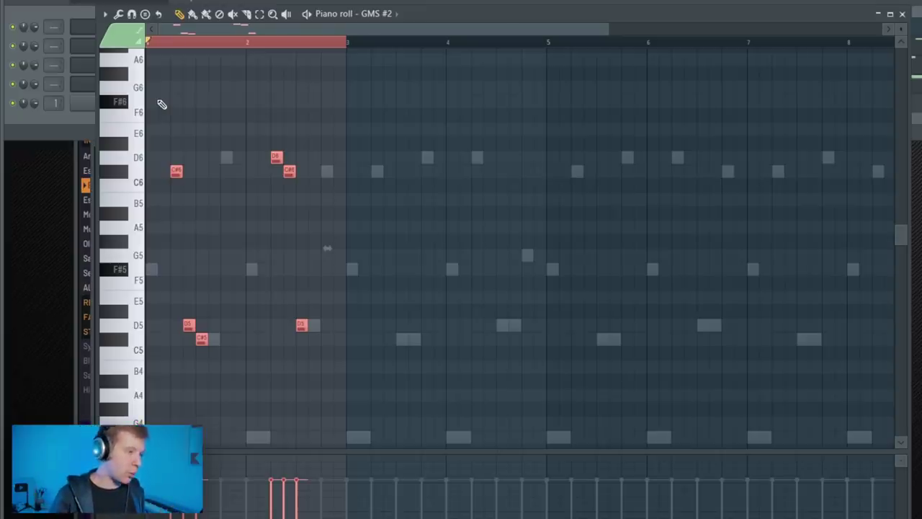
pyautogui.hotkey('ctrl', 'b')
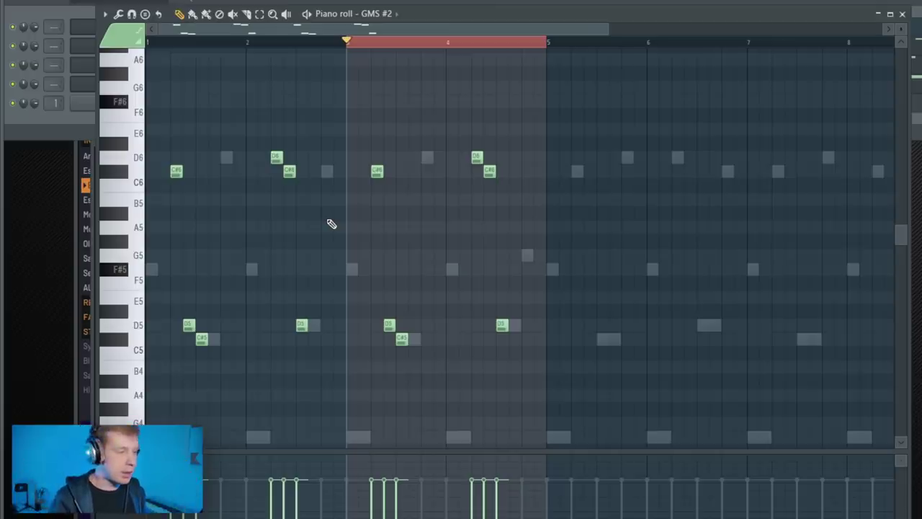
pyautogui.hotkey('ctrl', 'a')
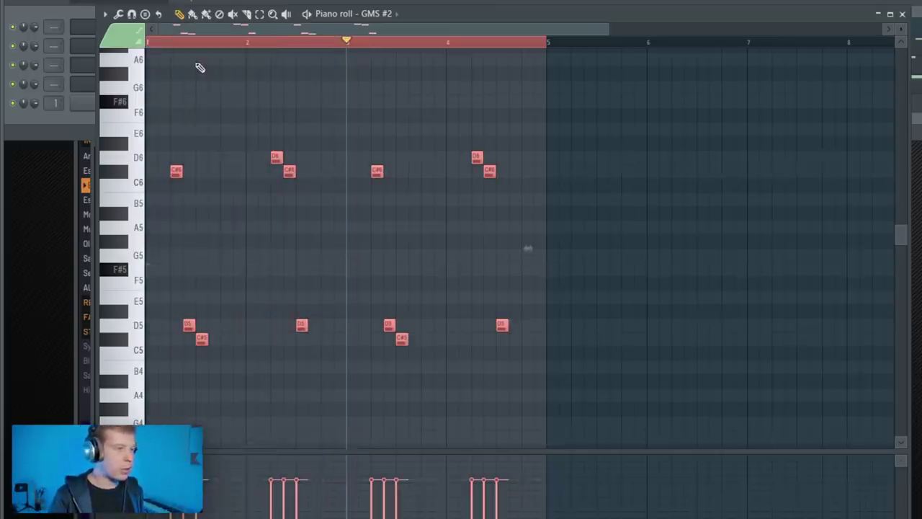
pyautogui.hotkey('ctrl', 'd')
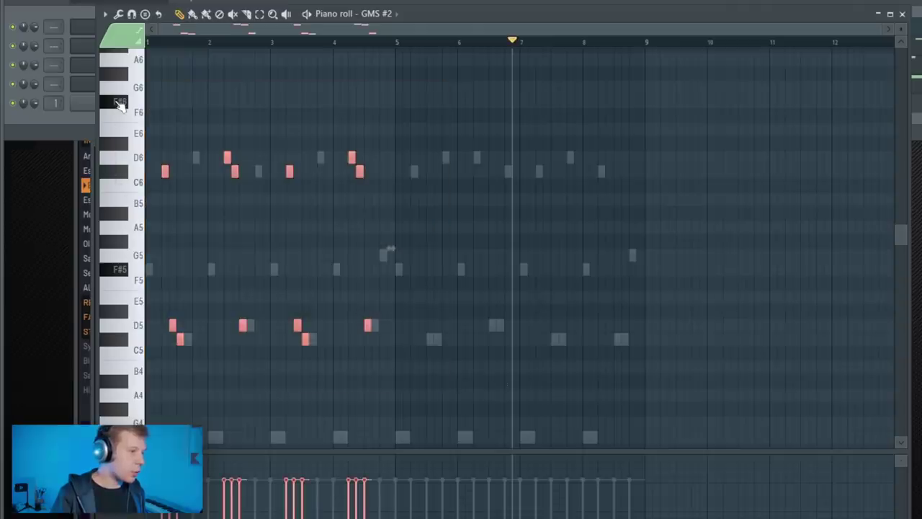
pyautogui.hotkey('ctrl', 'b')
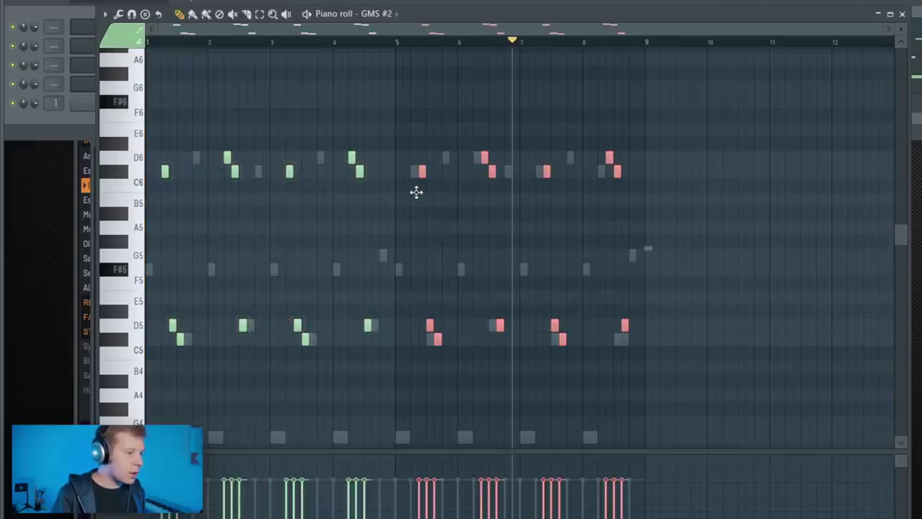
# - Shift the copied notes in bars 5 to 8 one grid step earlier onto the second beat and play from bar 5
pyautogui.moveTo(416, 193); pyautogui.dragTo(414, 192)
pyautogui.click(398, 42)
pyautogui.press('space')
pyautogui.hotkey('ctrl', 'd')
pyautogui.press('space')
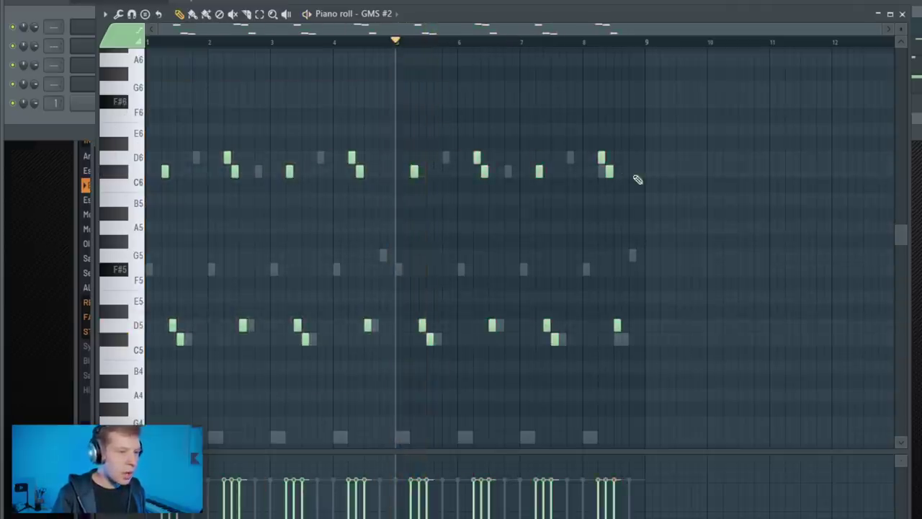
# - Replace the bell notes in bar 8 with a copy of bar 7's C#6, D5 and C#5 notes
pyautogui.scroll(4, 633, 180)
pyautogui.moveTo(493, 98); pyautogui.dragTo(652, 344)
pyautogui.press('Delete')
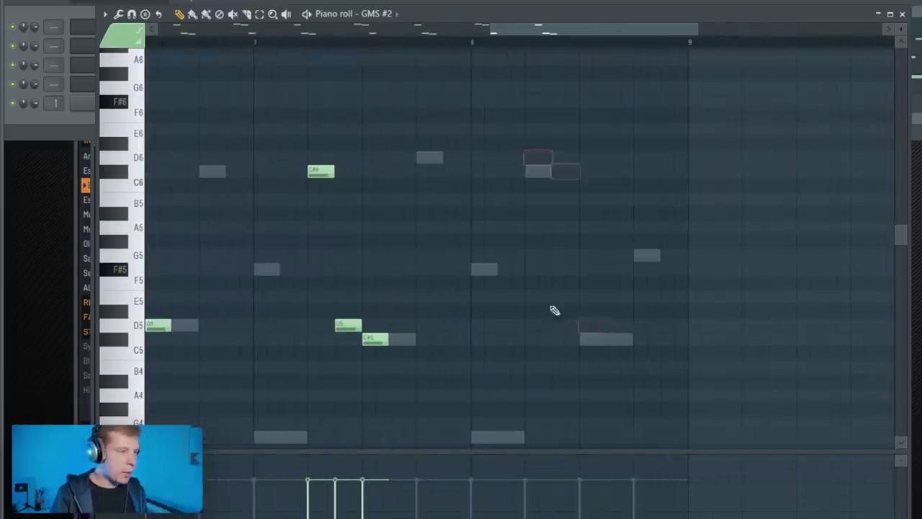
pyautogui.moveTo(293, 141); pyautogui.dragTo(389, 346)
pyautogui.moveTo(343, 325); pyautogui.dragTo(560, 325)
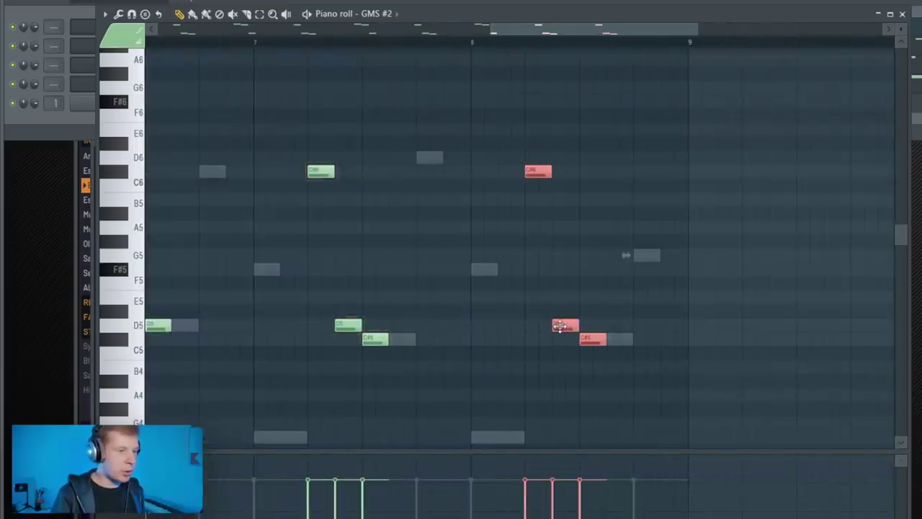
pyautogui.hotkey('ctrl', 'd')
pyautogui.scroll(-6, 471, 336)
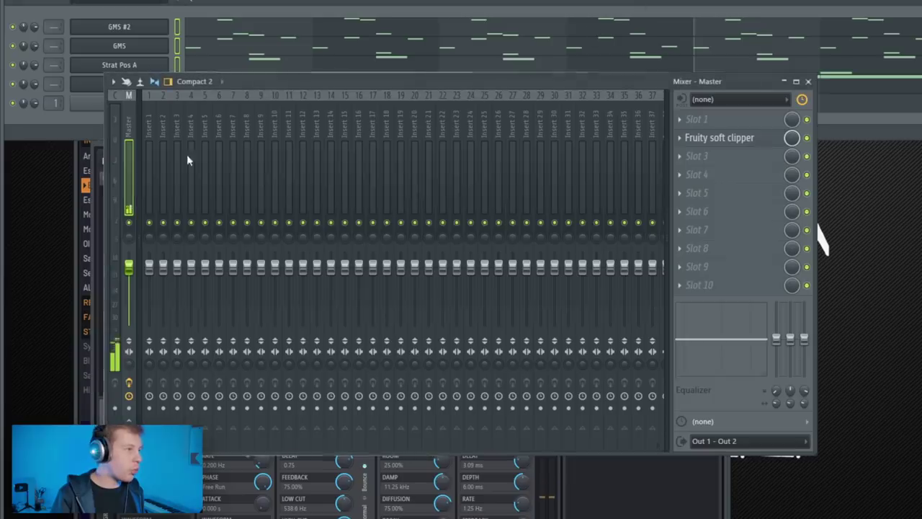
# - Route the instrument channels to consecutive mixer tracks starting at insert 1 and play the melody
pyautogui.hotkey('ctrl', 'shift', 'l')
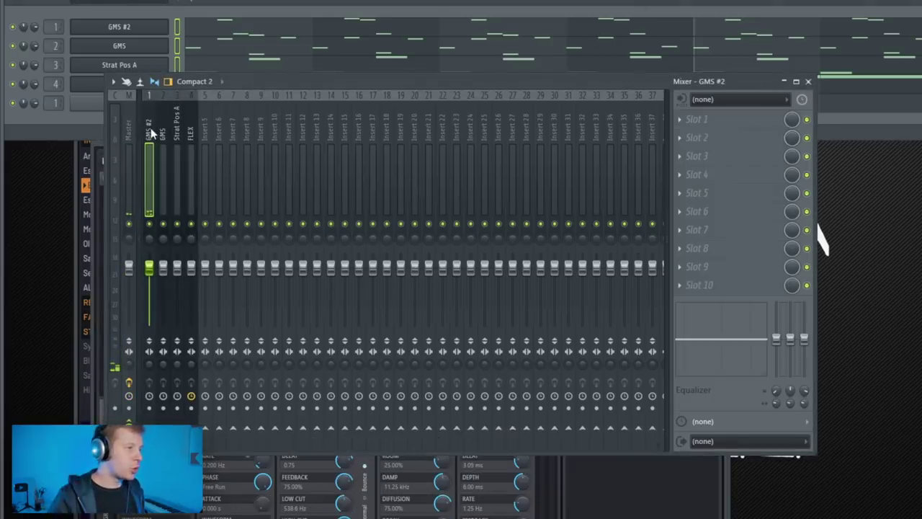
pyautogui.press('space')
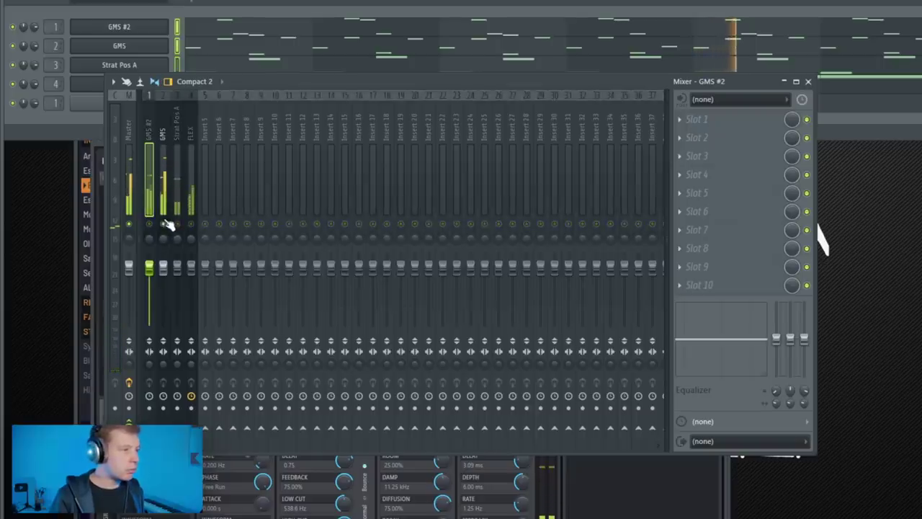
pyautogui.press('space')
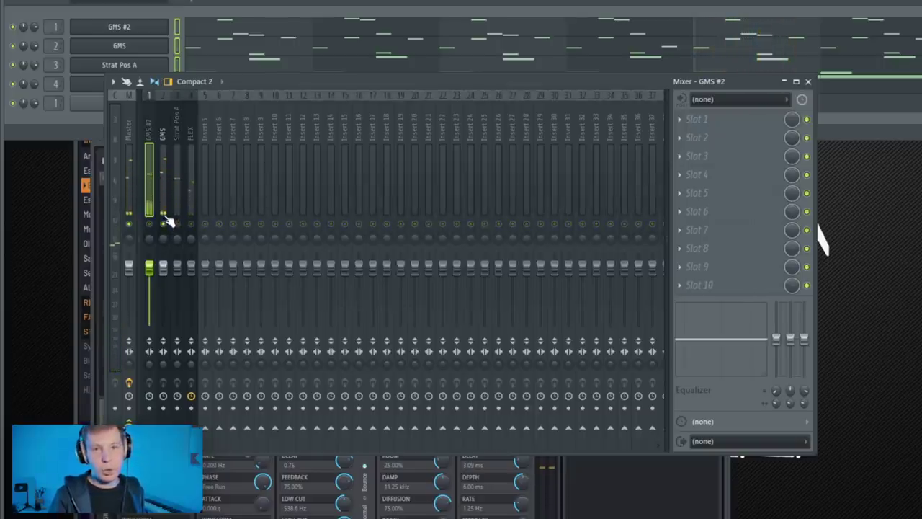
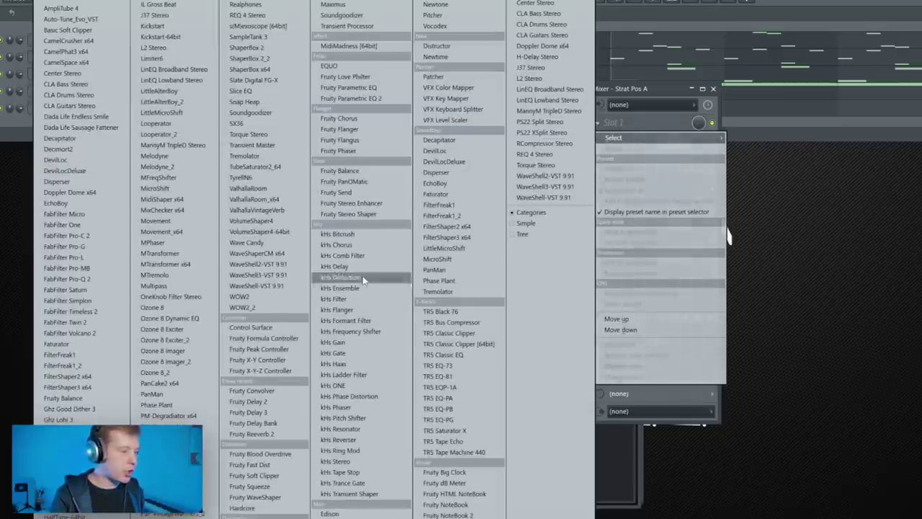
# - Add Fruity Reeverb 2 to the first slot of the Strat Pos A track, maximize its room size and adjust both cut filters
pyautogui.click(252, 434)
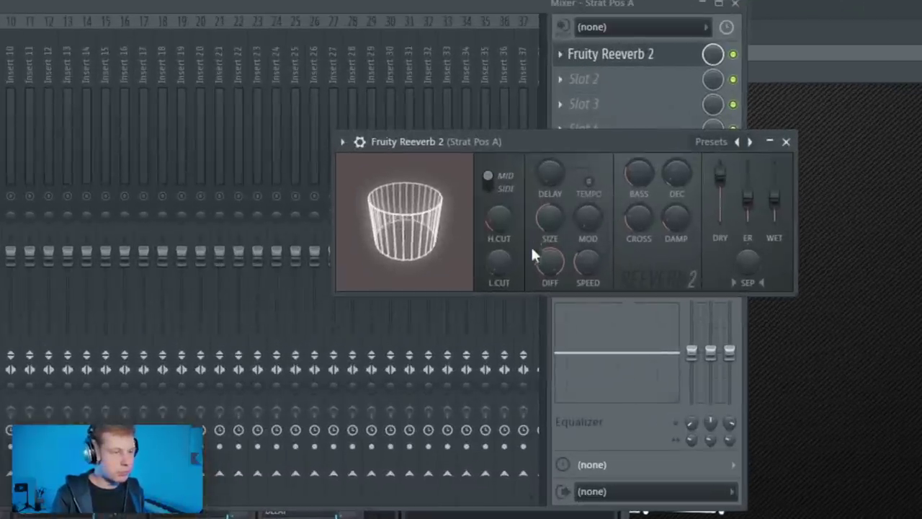
pyautogui.moveTo(550, 218); pyautogui.dragTo(550, 176)
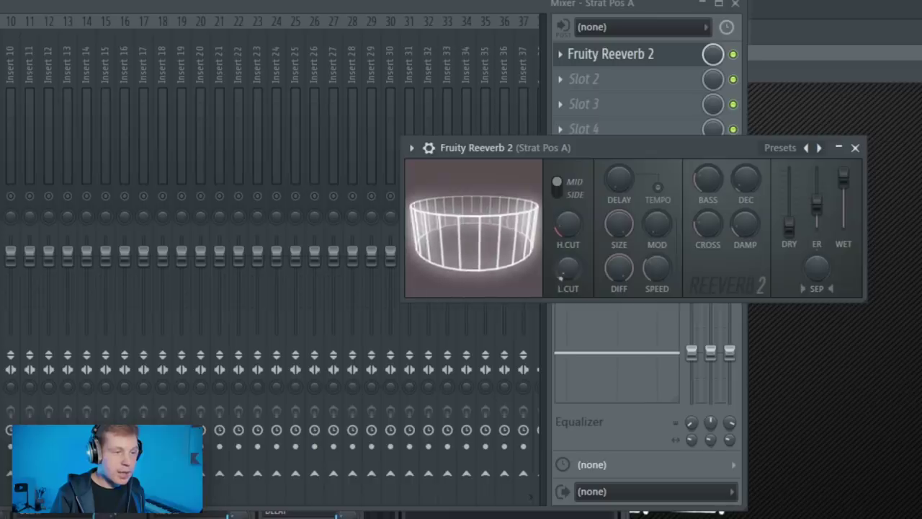
pyautogui.moveTo(570, 219); pyautogui.dragTo(570, 173)
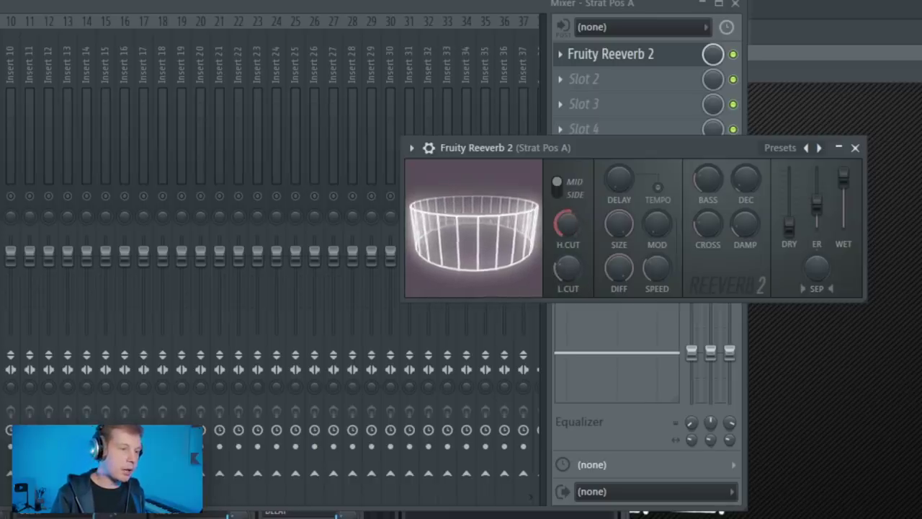
pyautogui.moveTo(569, 173); pyautogui.dragTo(570, 213)
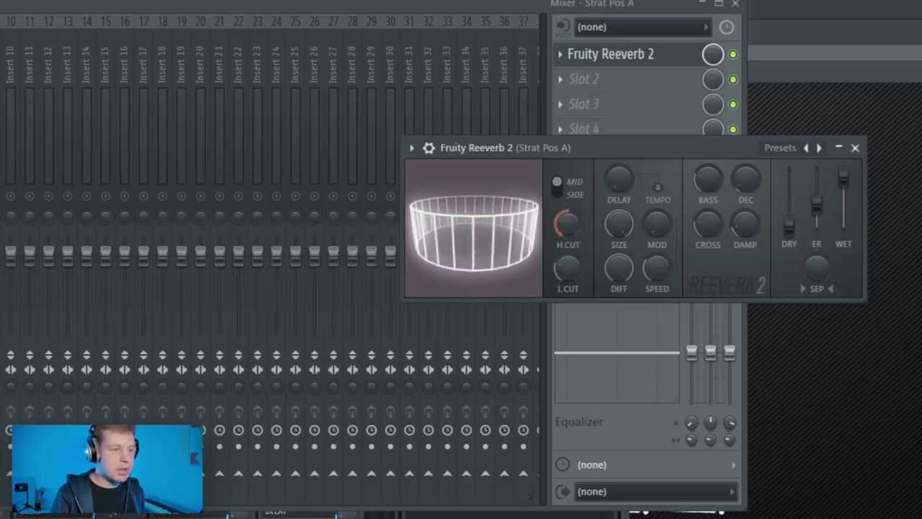
pyautogui.moveTo(561, 277)
pyautogui.mouseDown()
pyautogui.moveTo(560, 216)
pyautogui.moveTo(561, 281)
pyautogui.mouseUp()
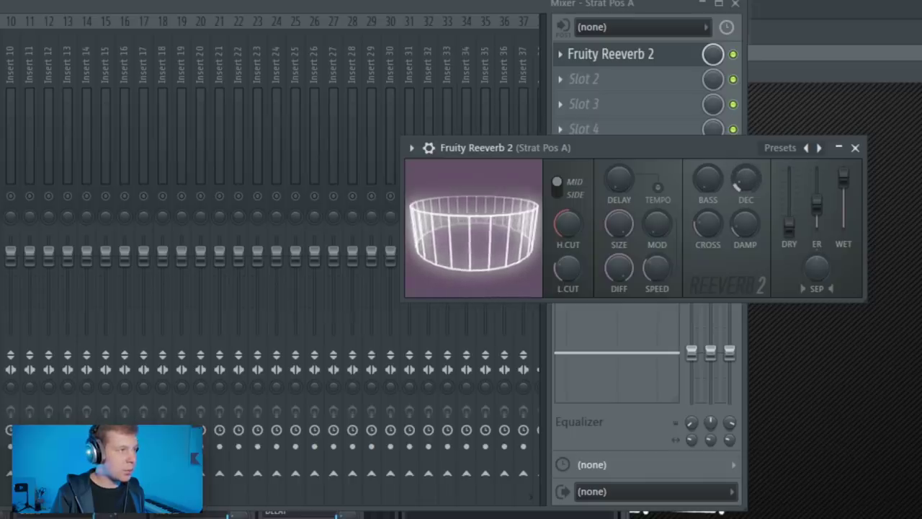
# - Adjust the guitar reverb's decay and dry level and raise its early reflections to near maximum
pyautogui.moveTo(744, 185); pyautogui.dragTo(744, 179)
pyautogui.moveTo(816, 206); pyautogui.dragTo(821, 185)
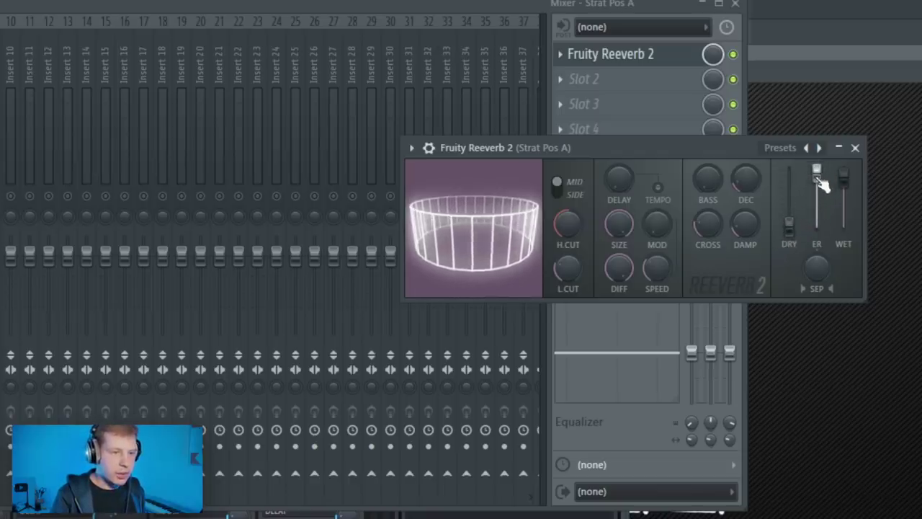
pyautogui.moveTo(789, 218); pyautogui.dragTo(790, 214)
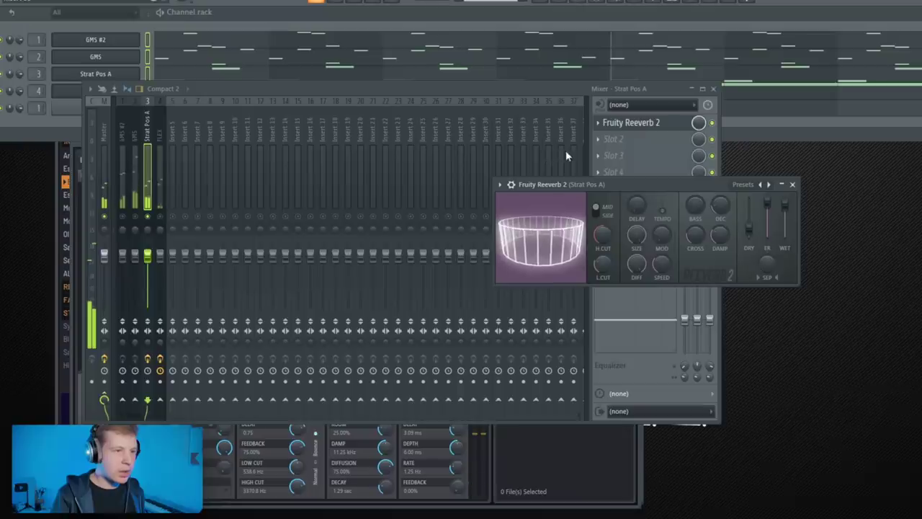
# - Add Fruity Parametric EQ 2 in slot 2 of the guitar track and make band 1 a steep low cut near 200 Hz
pyautogui.click(584, 78)
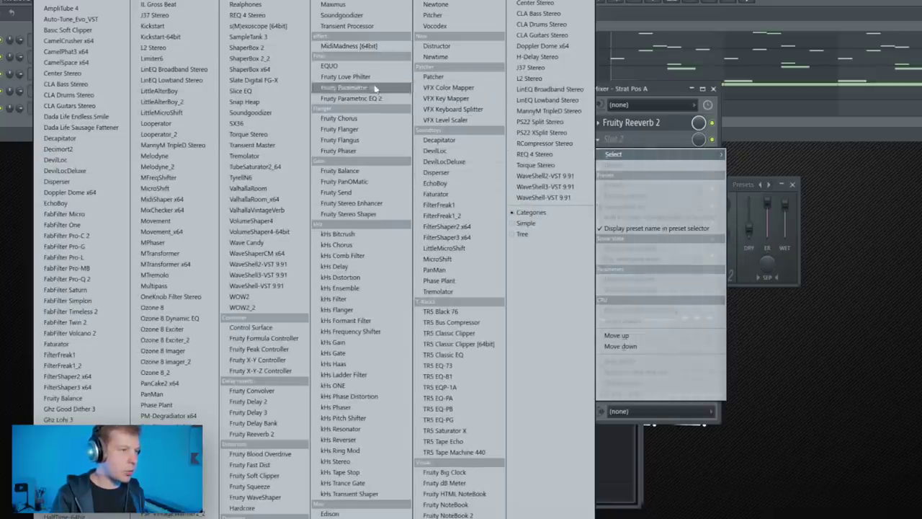
pyautogui.click(351, 98)
pyautogui.moveTo(274, 97); pyautogui.dragTo(586, 162)
pyautogui.moveTo(612, 190); pyautogui.dragTo(611, 201)
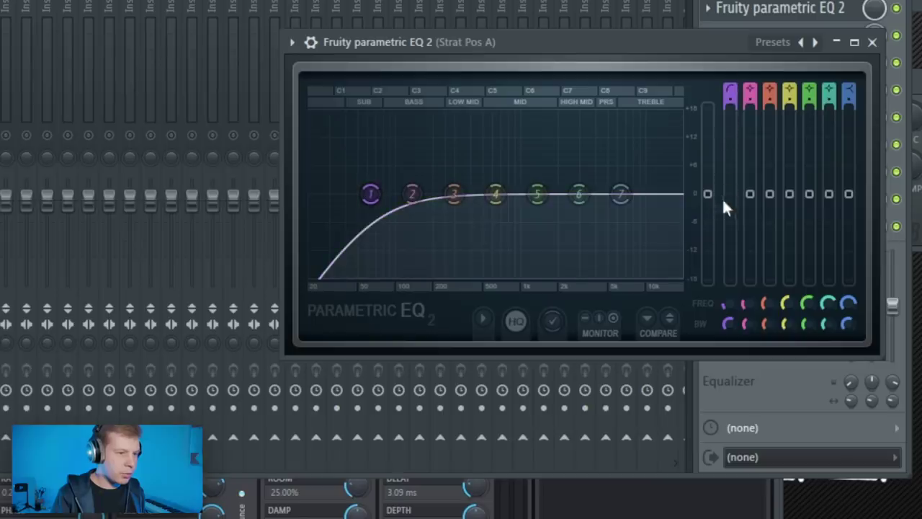
pyautogui.moveTo(730, 100); pyautogui.dragTo(731, 89)
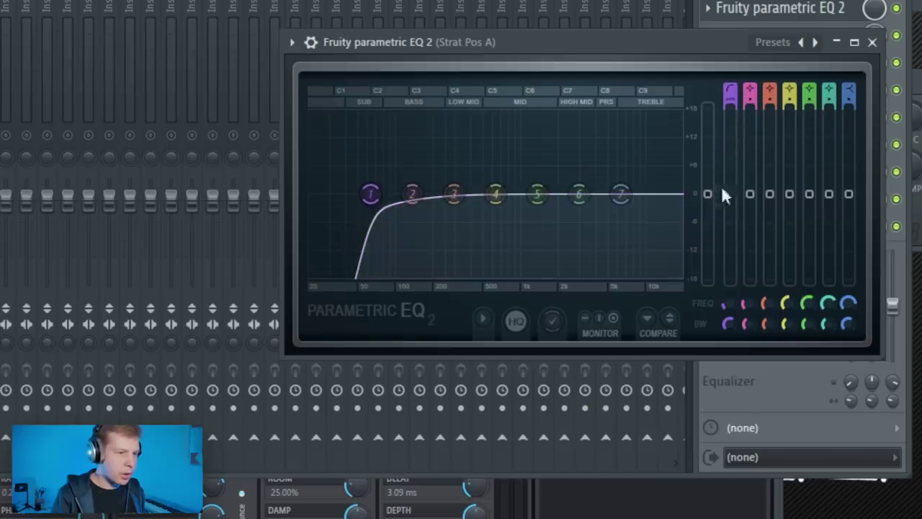
pyautogui.moveTo(730, 297)
pyautogui.mouseDown()
pyautogui.moveTo(729, 288)
pyautogui.moveTo(729, 299)
pyautogui.mouseUp()
# - Make EQ band 7 a high cut, dip band 4 slightly in the mids and close the equalizer
pyautogui.moveTo(852, 87); pyautogui.dragTo(855, 90)
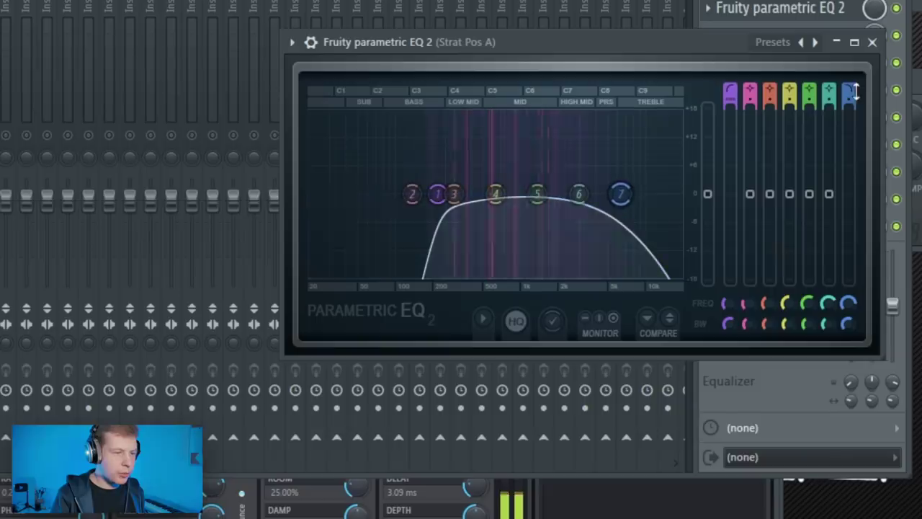
pyautogui.moveTo(851, 322); pyautogui.dragTo(849, 309)
pyautogui.moveTo(496, 195); pyautogui.dragTo(479, 212)
pyautogui.click(738, 6)
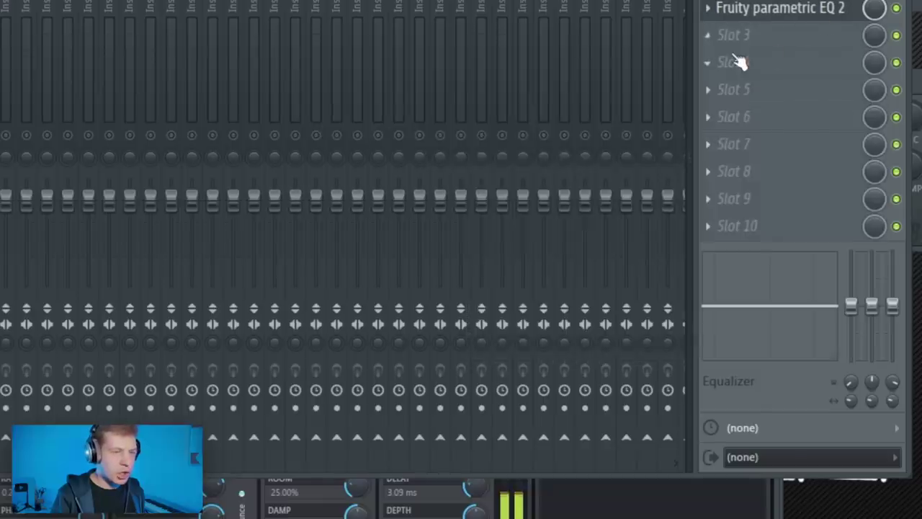
# - Add the Effector FX module in slot 3 of the guitar track and set it to Lo-Fi mode
pyautogui.click(724, 52)
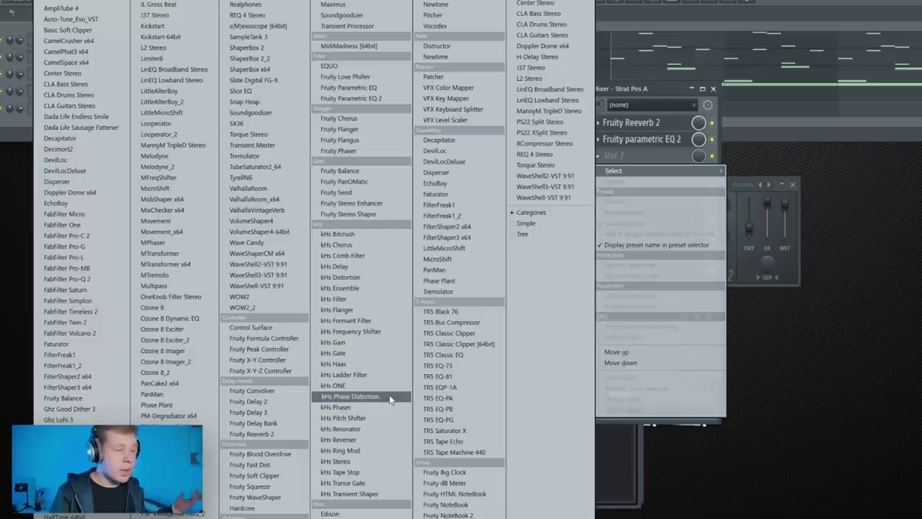
pyautogui.click(285, 455)
pyautogui.moveTo(196, 86); pyautogui.dragTo(433, 121)
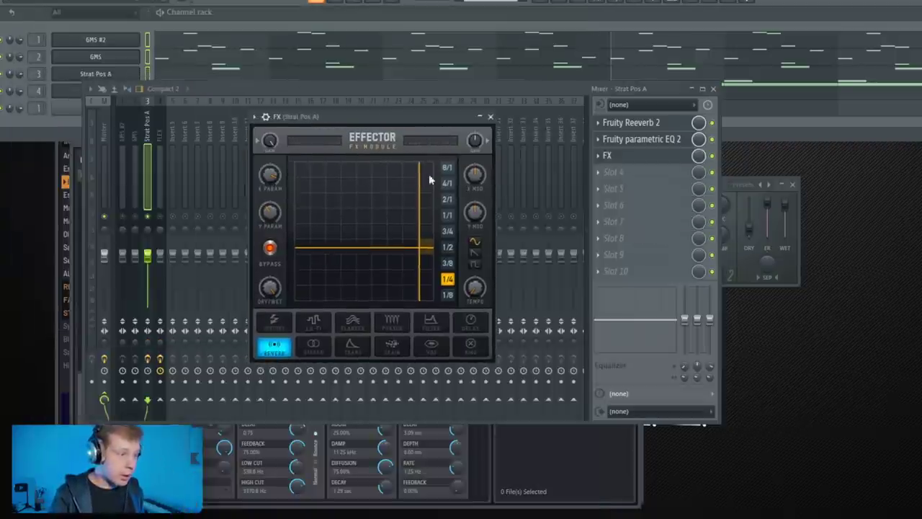
pyautogui.click(314, 323)
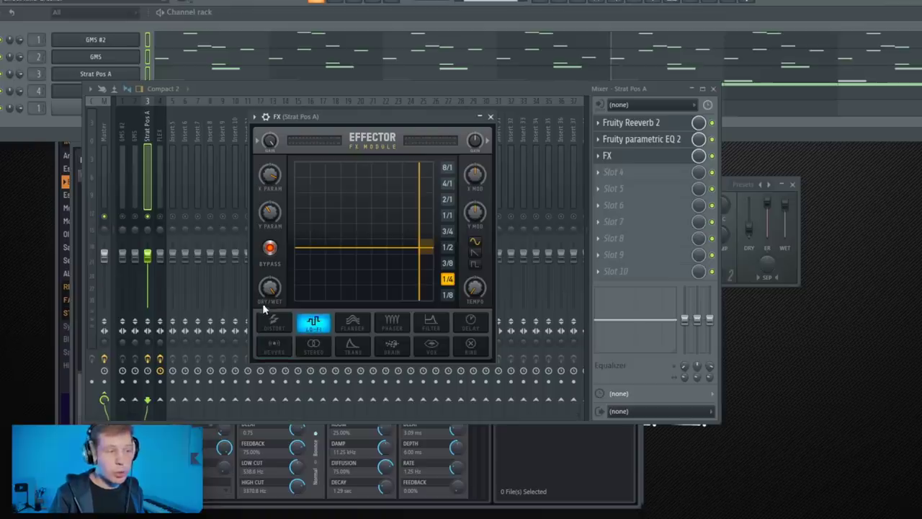
# - Turn off Effector's bypass, compare the Flanger and Phaser modes, and use Lo-Fi at about one-third X and minimum Y, ahead of the EQ
pyautogui.moveTo(329, 268); pyautogui.dragTo(339, 316)
pyautogui.click(271, 247)
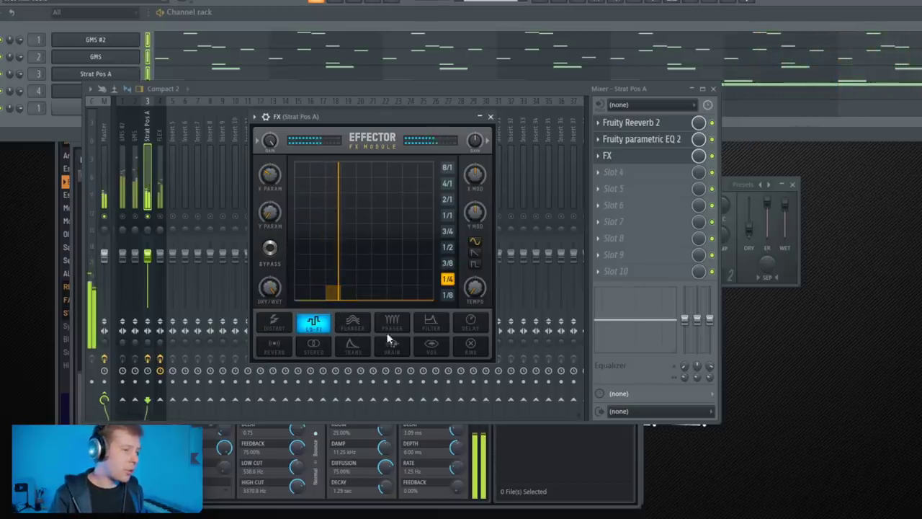
pyautogui.click(352, 322)
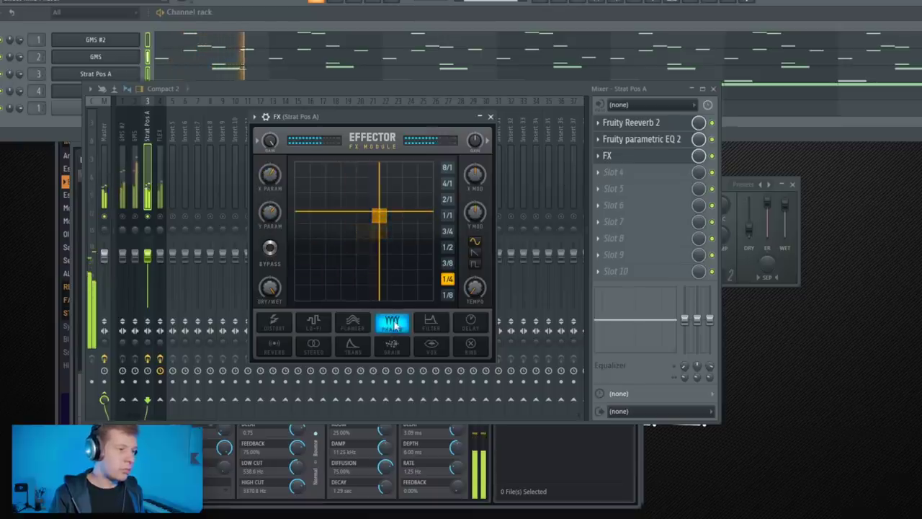
pyautogui.moveTo(361, 256); pyautogui.dragTo(329, 330)
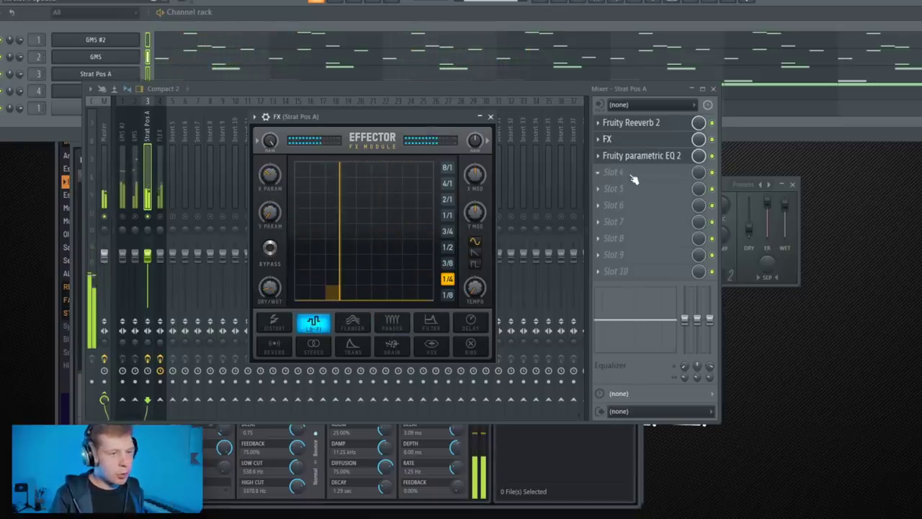
# - Add Gross Beat in slot 4 of the guitar track with the Momentary preset and the 1/2 Speed time effect, and close it
pyautogui.click(634, 176)
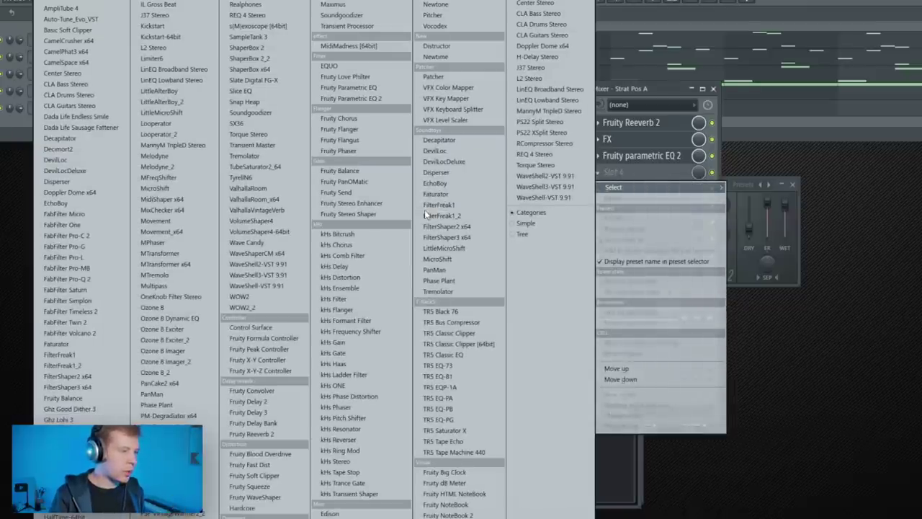
pyautogui.click(430, 183)
pyautogui.click(611, 19)
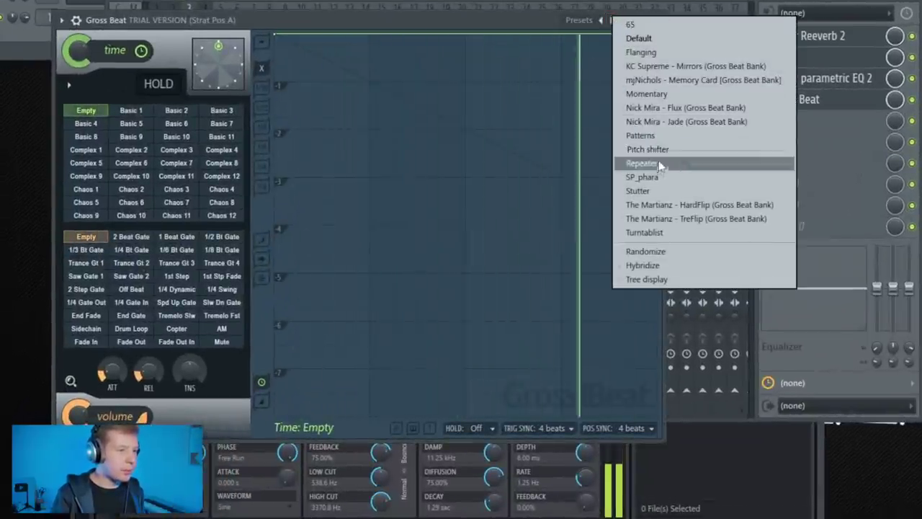
pyautogui.click(656, 97)
pyautogui.click(177, 203)
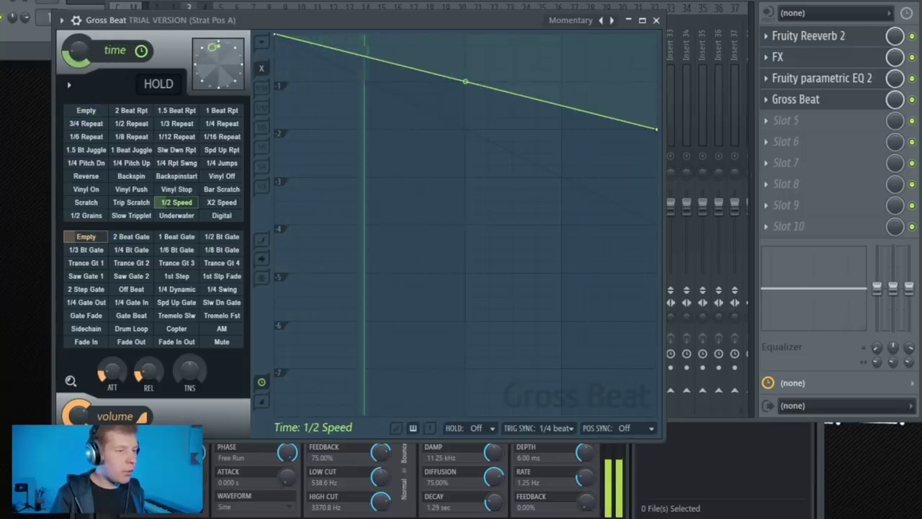
pyautogui.click(660, 11)
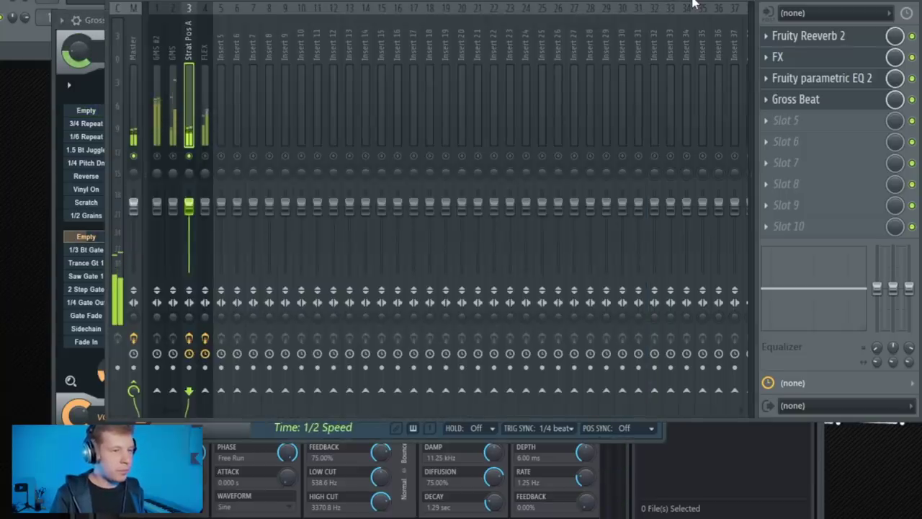
# - Move Gross Beat ahead of the parametric EQ in the guitar track's effect chain
pyautogui.moveTo(825, 101); pyautogui.dragTo(829, 85)
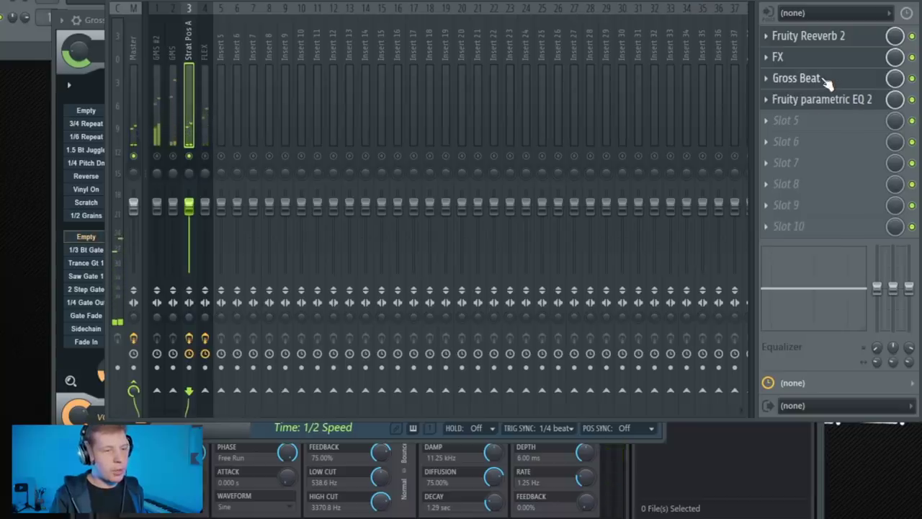
# - Add Fruity Parametric EQ 2 in slot 1 and Gross Beat in slot 2 of the GMS track
pyautogui.click(172, 44)
pyautogui.click(792, 37)
pyautogui.moveTo(786, 55)
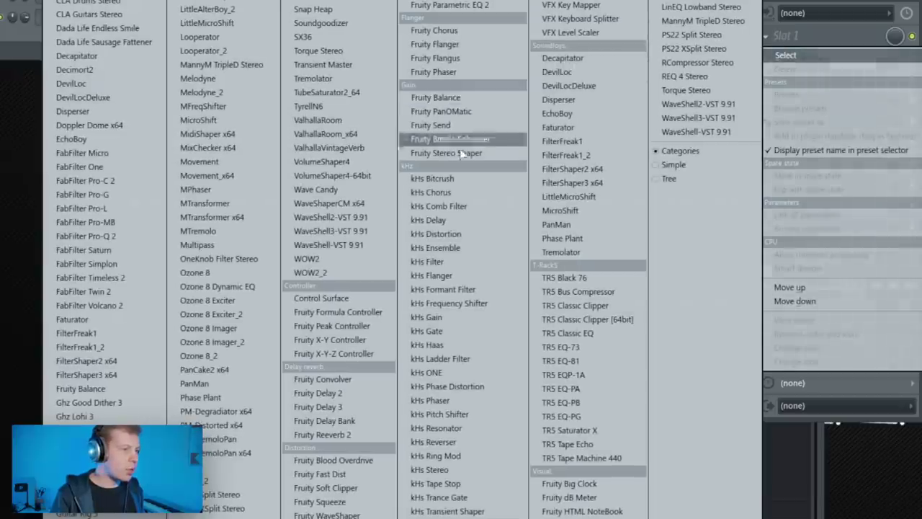
pyautogui.click(450, 5)
pyautogui.click(785, 58)
pyautogui.moveTo(786, 72)
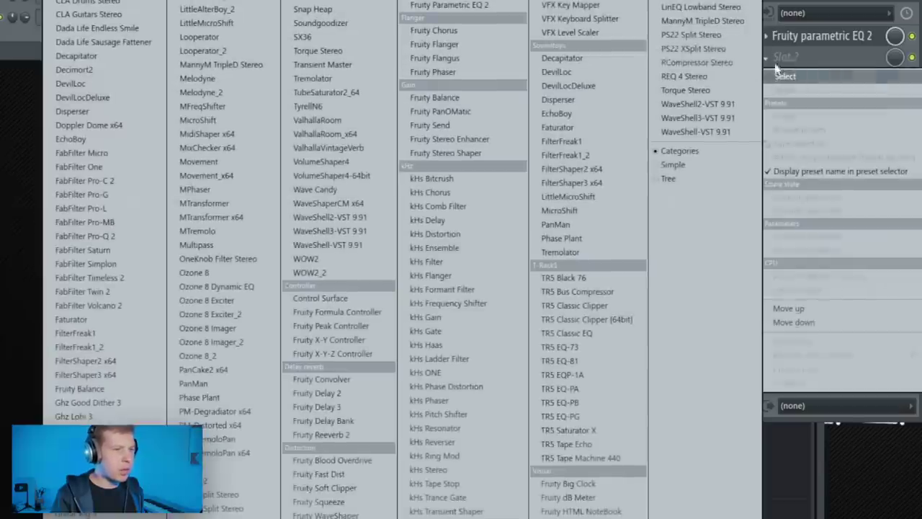
pyautogui.click(436, 516)
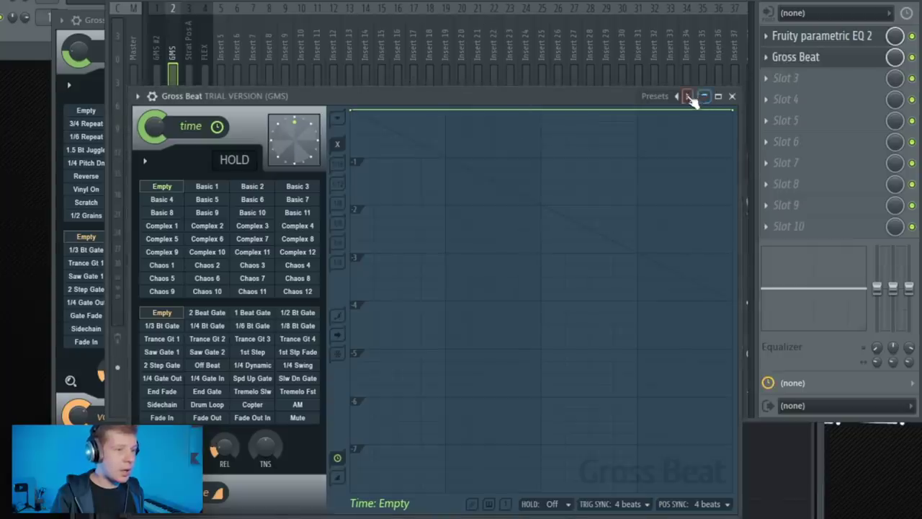
# - Set the GMS track's Gross Beat to the Momentary preset with the 1/2 Speed time effect, and place it ahead of the EQ
pyautogui.click(689, 98)
pyautogui.click(735, 178)
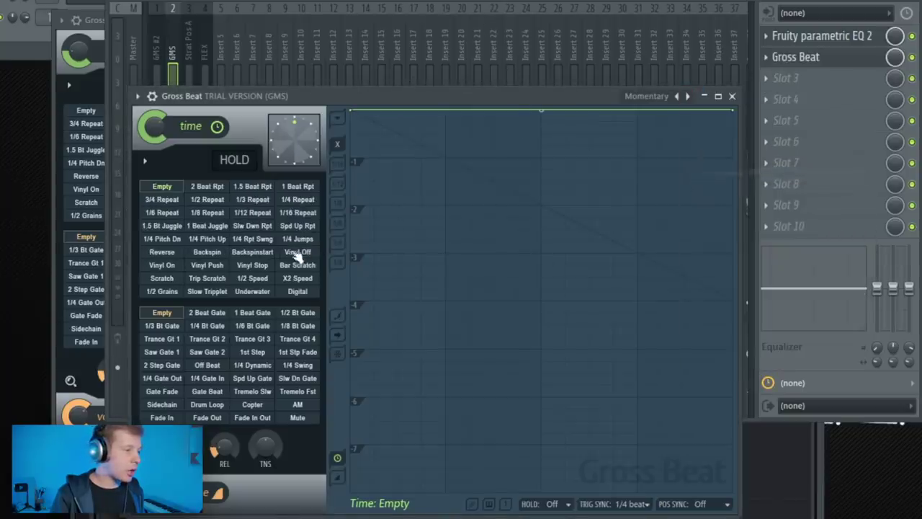
pyautogui.click(270, 278)
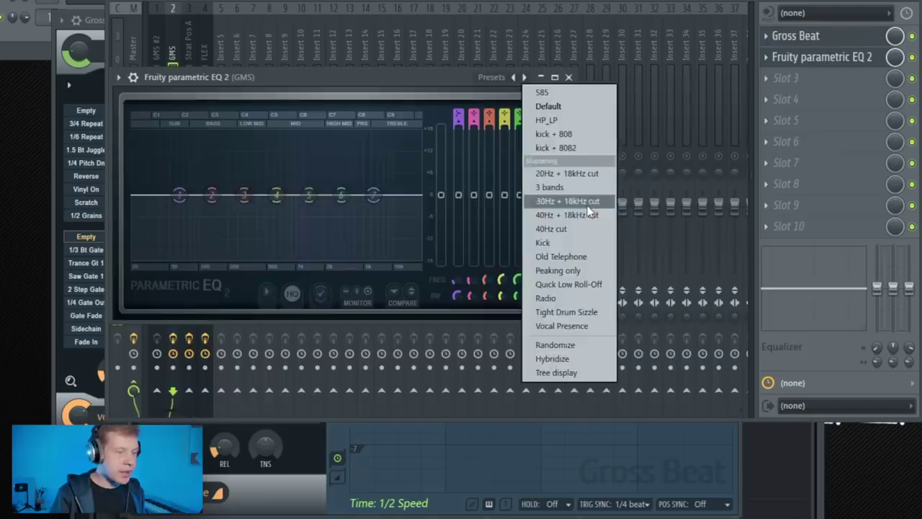
# - Load the 30Hz + 18kHz cut preset in the GMS track's EQ and raise its low cut to about 400 Hz
pyautogui.click(573, 201)
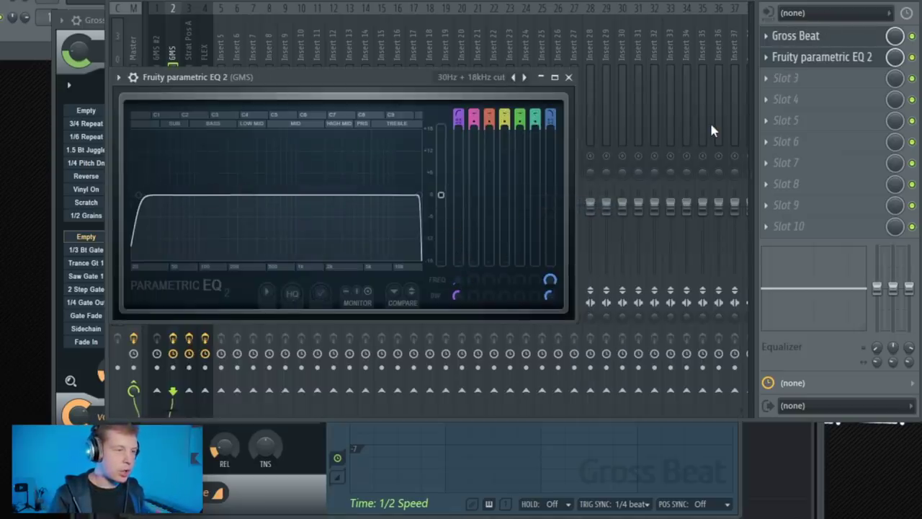
pyautogui.scroll(4, 454, 282)
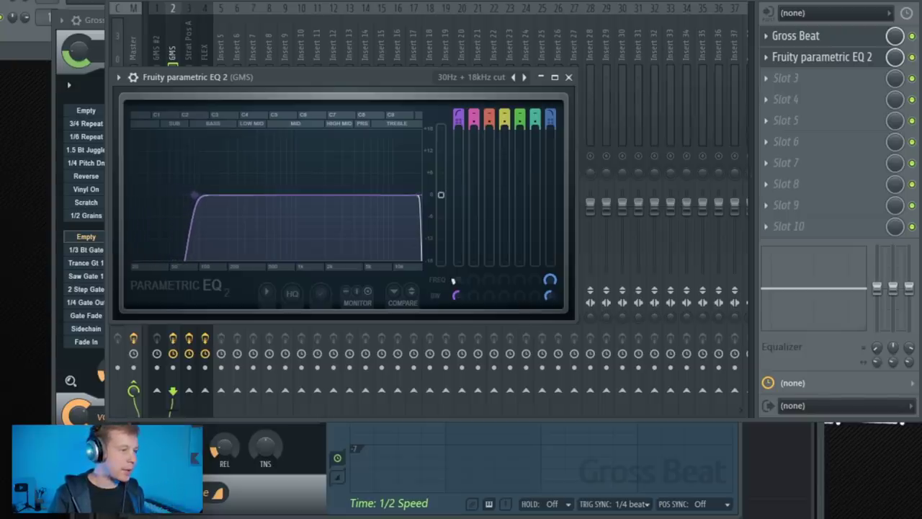
pyautogui.scroll(6, 453, 281)
pyautogui.scroll(3, 453, 281)
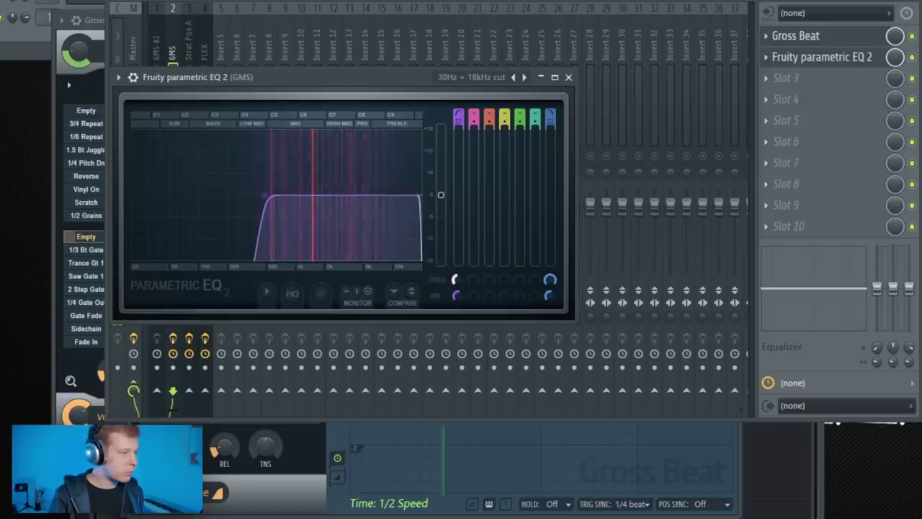
# - Balance the mix by lowering the GMS fader slightly and bringing the Strat Pos A and FLEX faders down further together
pyautogui.click(186, 51)
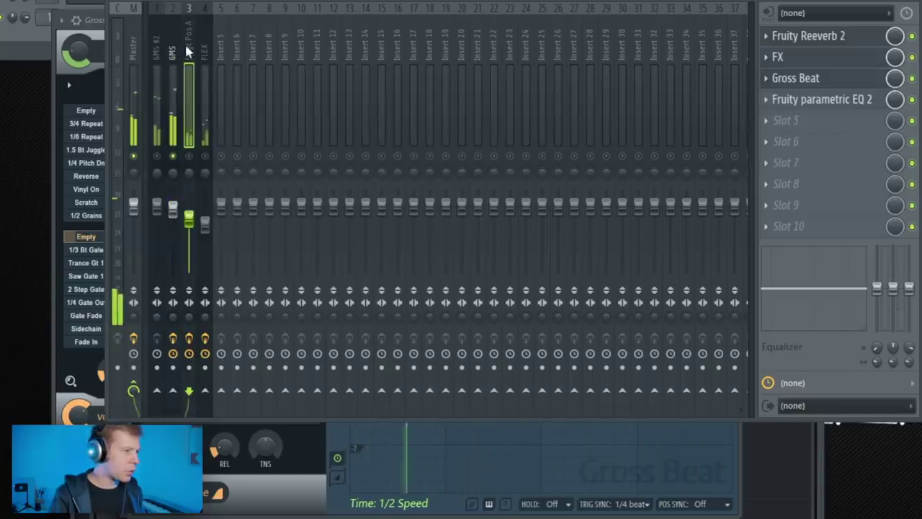
pyautogui.click(205, 225)
pyautogui.click(174, 216)
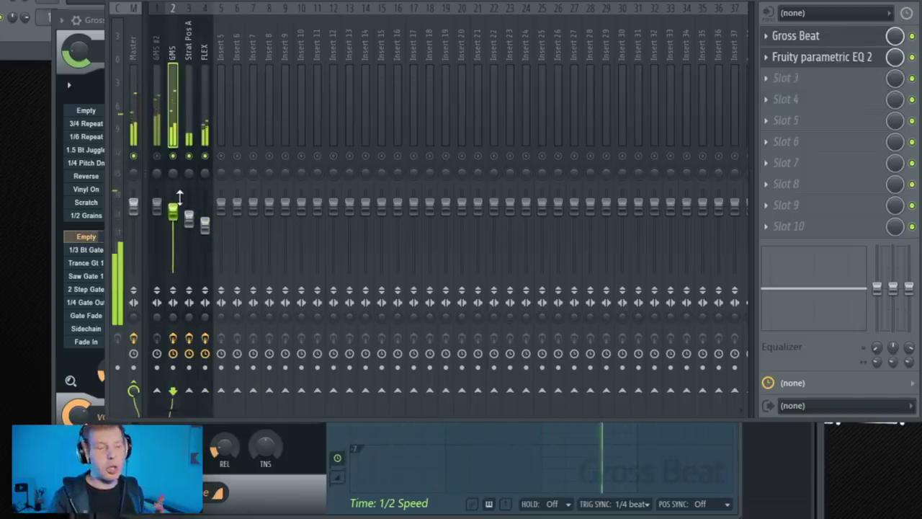
pyautogui.moveTo(193, 59); pyautogui.dragTo(204, 55)
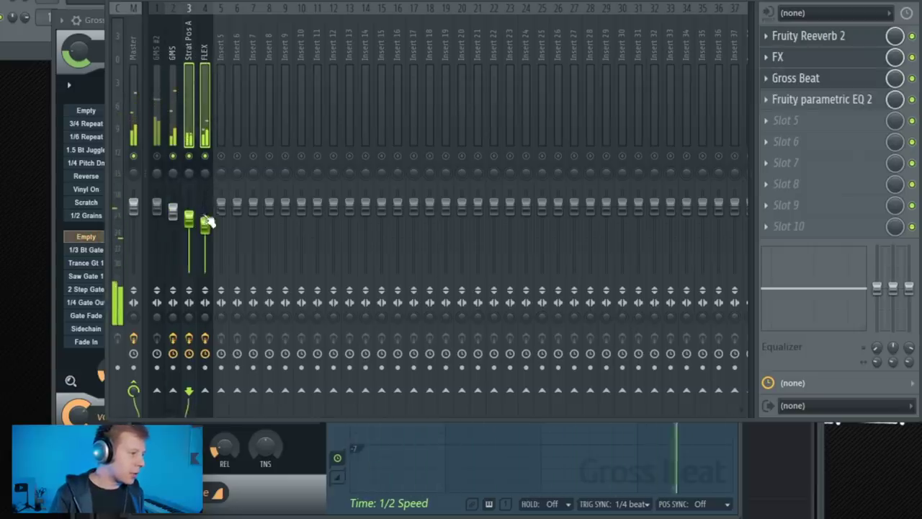
pyautogui.moveTo(207, 221); pyautogui.dragTo(206, 234)
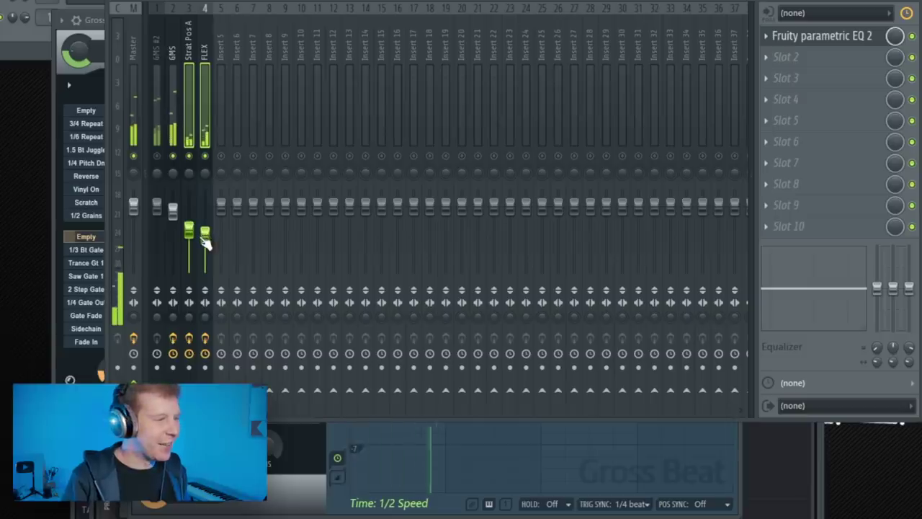
# - Play the GMS #2 track soloed and add Fruity PanOMatic in its slot 1
pyautogui.click(154, 94)
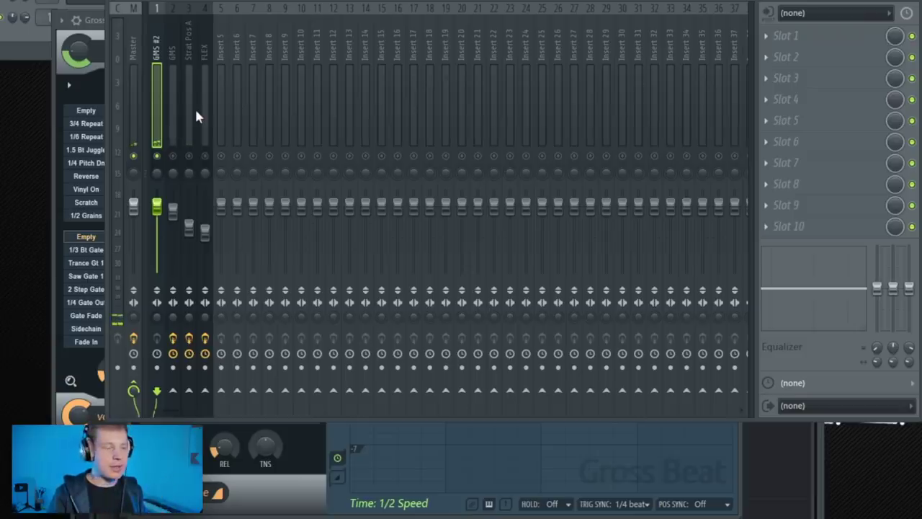
pyautogui.press('space')
pyautogui.press('space')
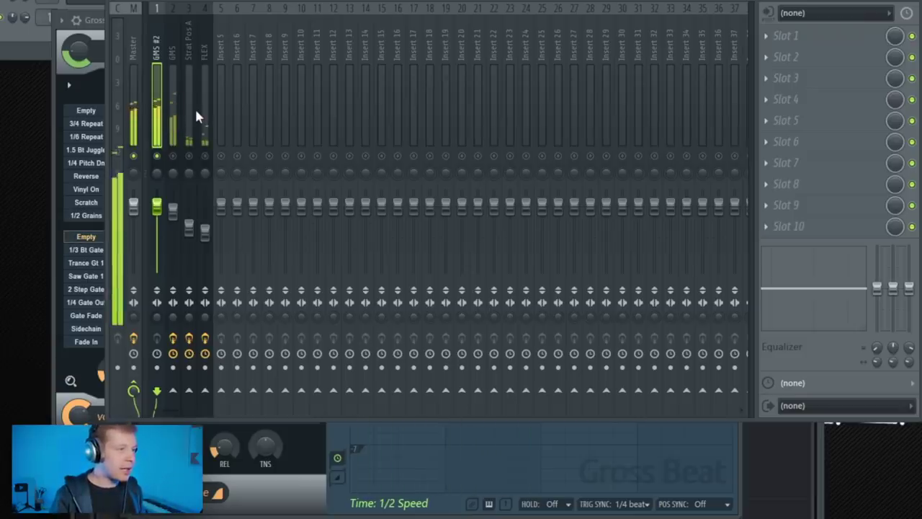
pyautogui.click(797, 49)
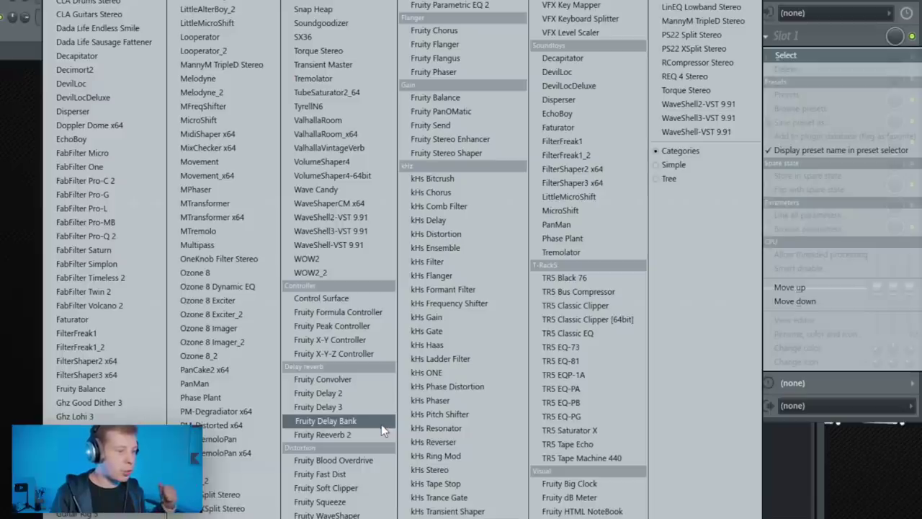
pyautogui.click(441, 111)
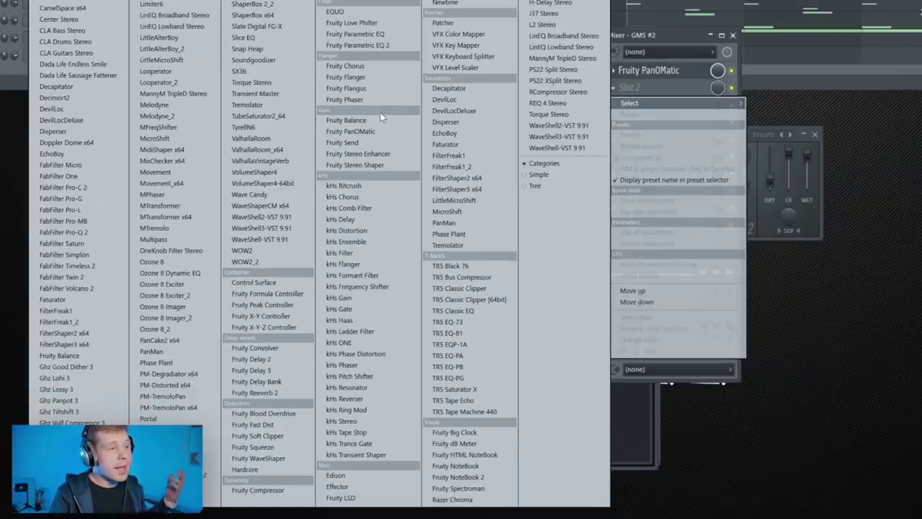
# - Add Fruity Phaser in slot 2 of the GMS #2 track and load the Aqua Nice preset
pyautogui.click(374, 100)
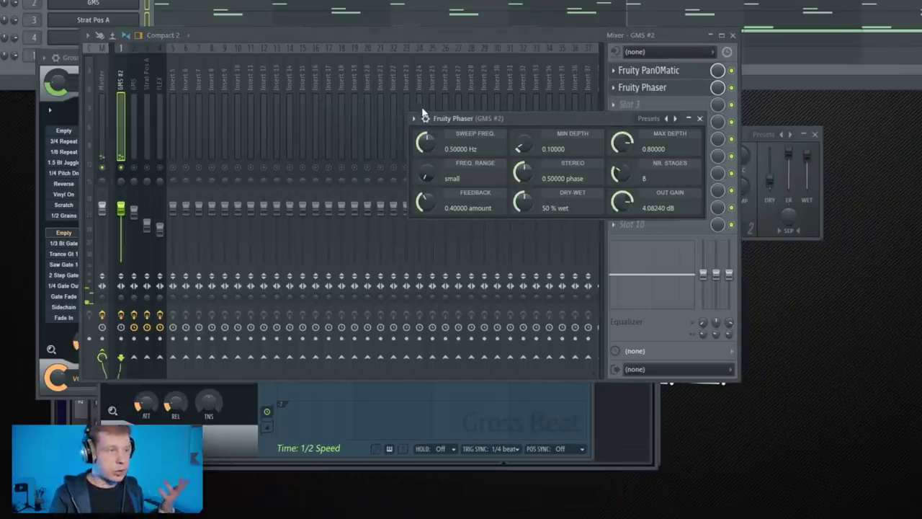
pyautogui.click(670, 118)
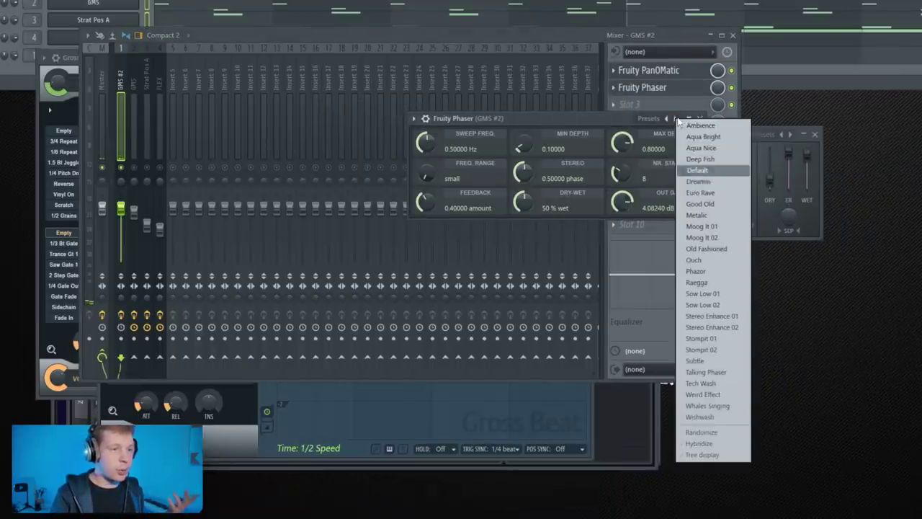
pyautogui.click(710, 147)
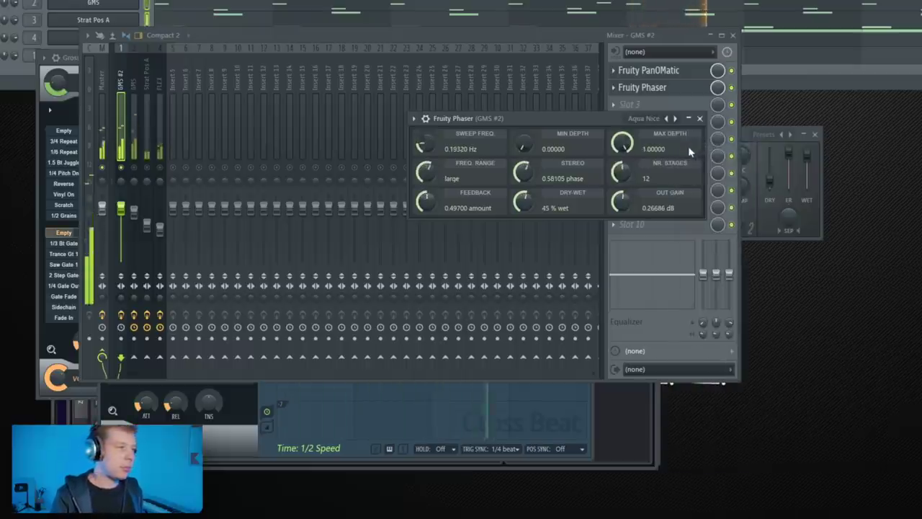
# - Add Fruity Parametric EQ 2 in slot 3 of GMS #2 with the 30Hz + 18kHz cut preset, and raise its low cut into the mids
pyautogui.click(612, 116)
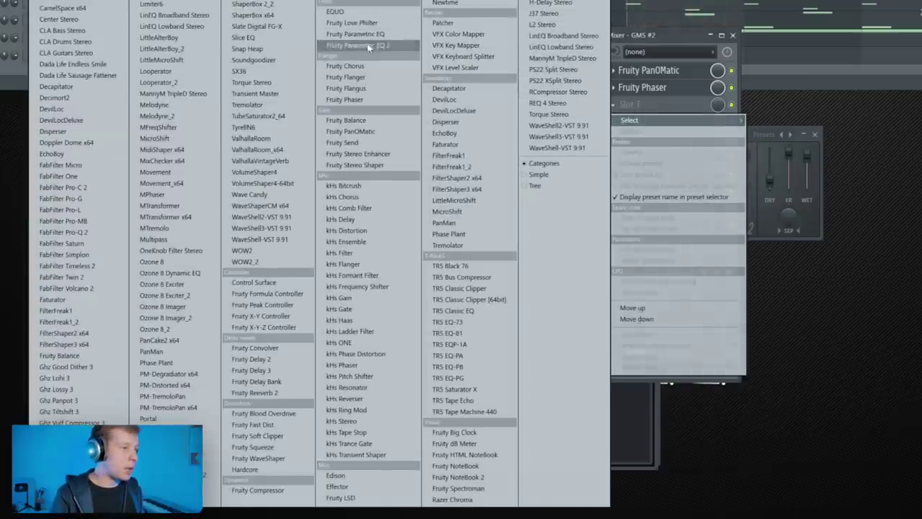
pyautogui.click(574, 112)
pyautogui.click(404, 103)
pyautogui.click(420, 205)
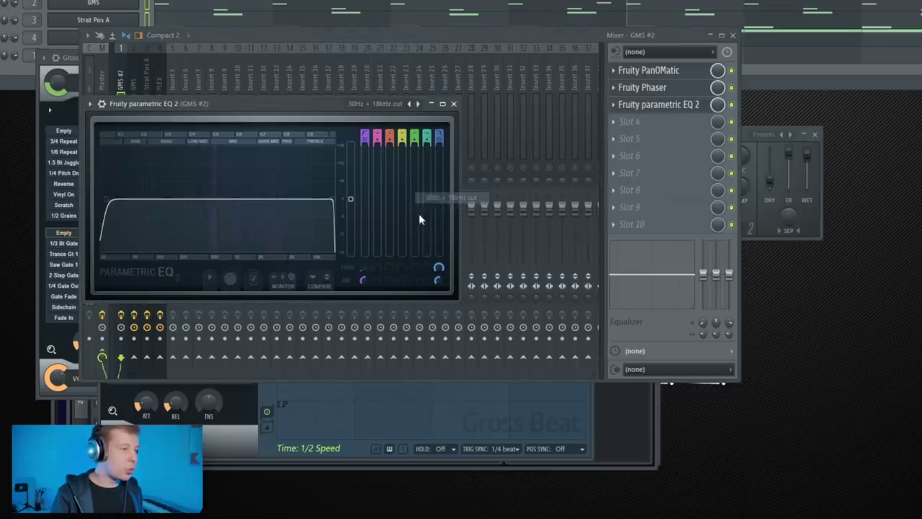
pyautogui.moveTo(364, 268); pyautogui.dragTo(364, 214)
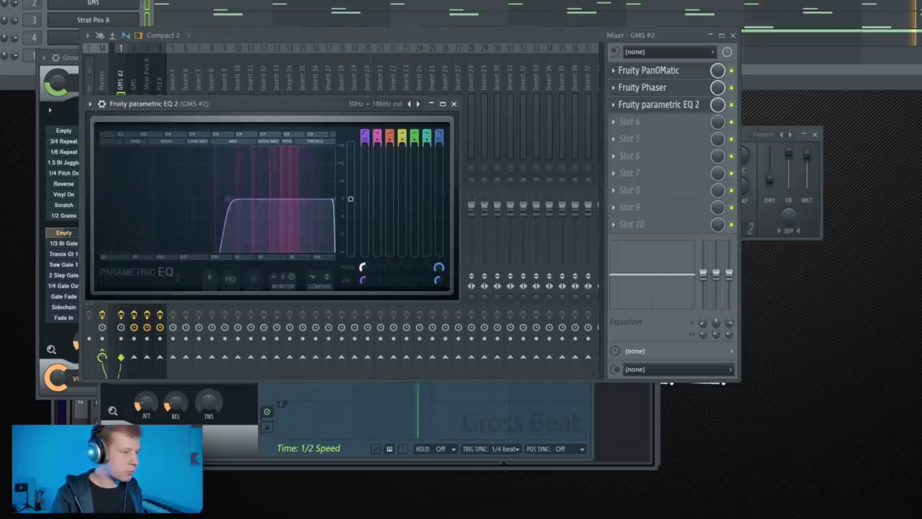
# - Turn all mixer tracks back on and adjust the Master track's stereo separation during playback
pyautogui.click(133, 75)
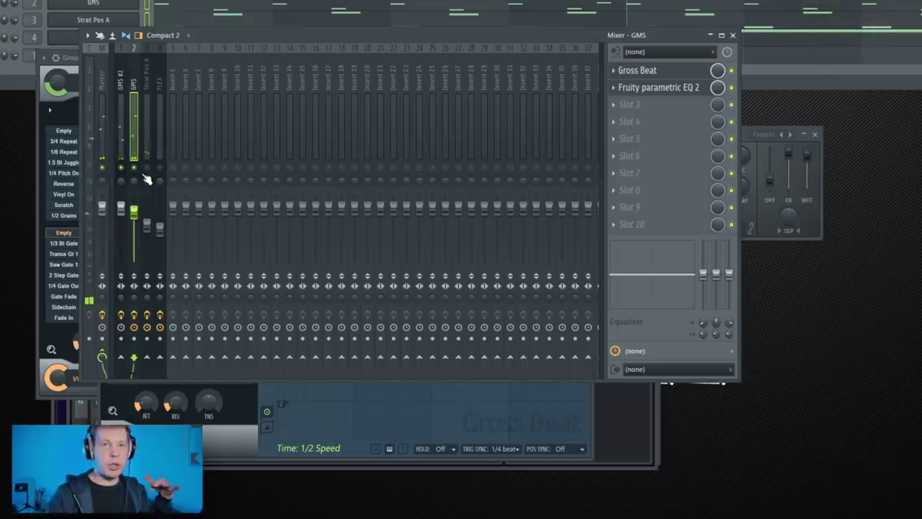
pyautogui.rightClick(146, 171)
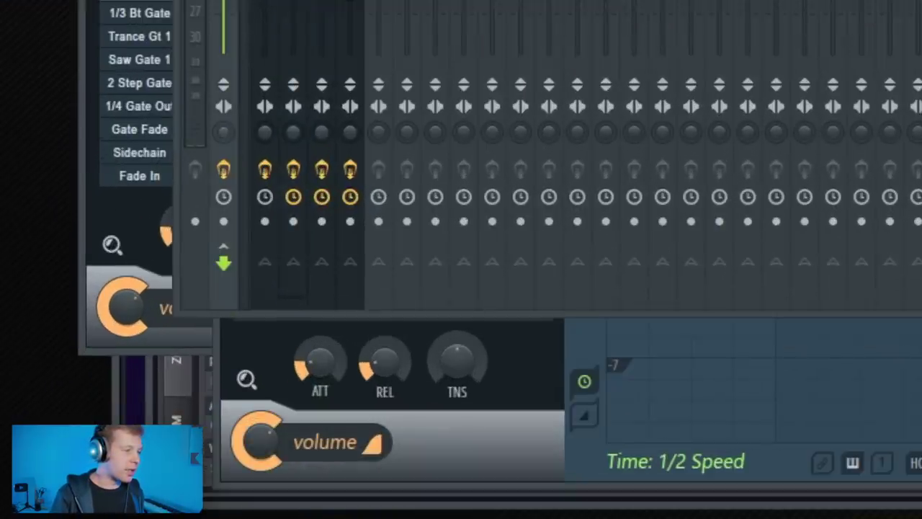
pyautogui.moveTo(223, 132)
pyautogui.mouseDown()
pyautogui.moveTo(230, 103)
pyautogui.moveTo(216, 141)
pyautogui.mouseUp()
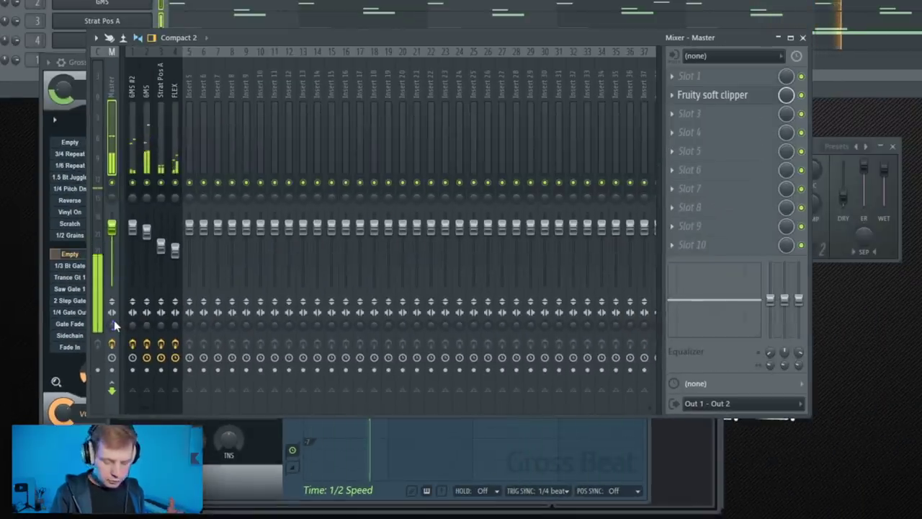
pyautogui.press('space')
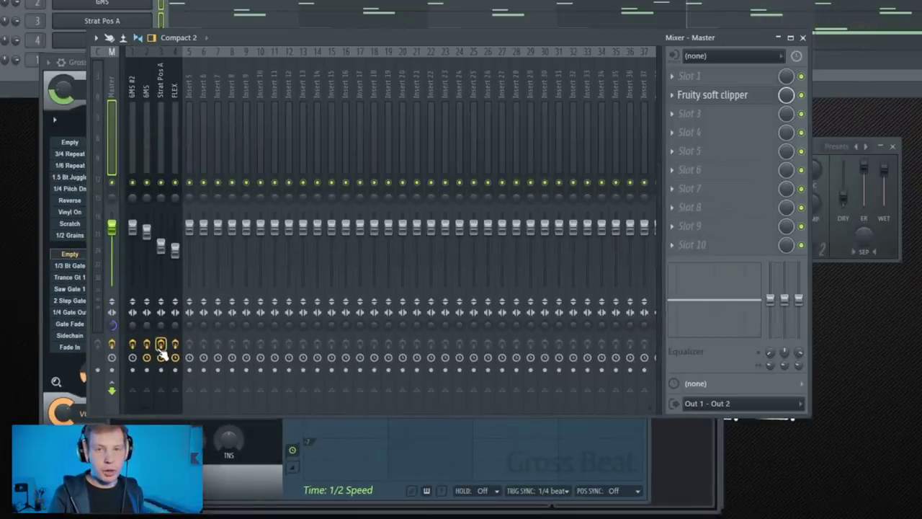
pyautogui.press('space')
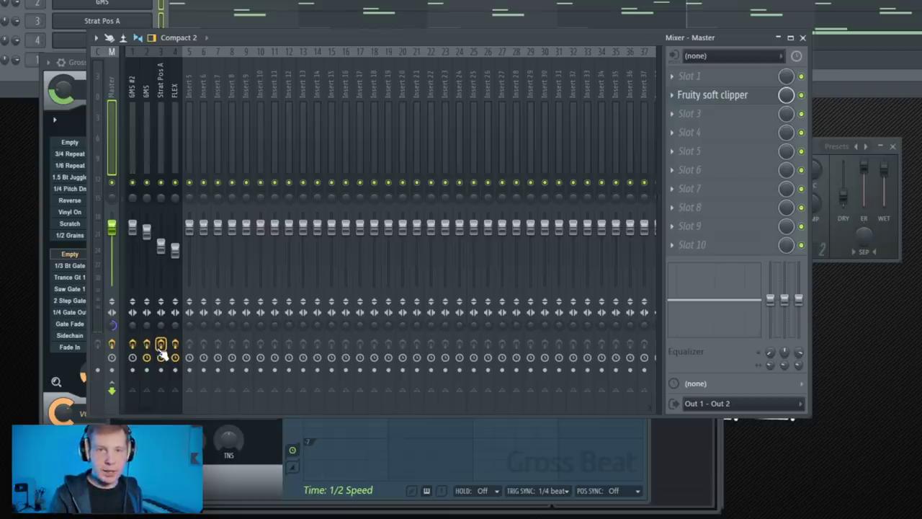
pyautogui.rightClick(112, 326)
pyautogui.click(141, 336)
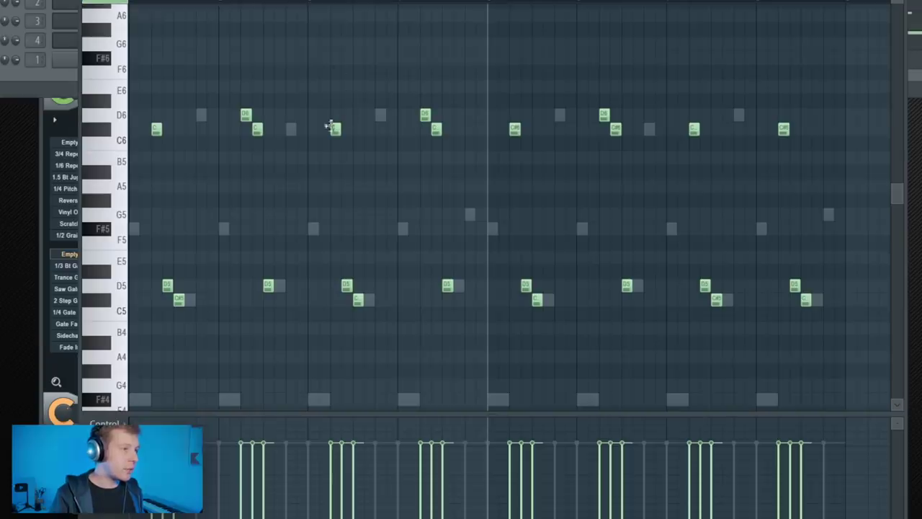
# - Switch the piano roll to the GMS part and quantize its levels with the Hip Hop 1 template at reduced velocity strength
pyautogui.click(351, 4)
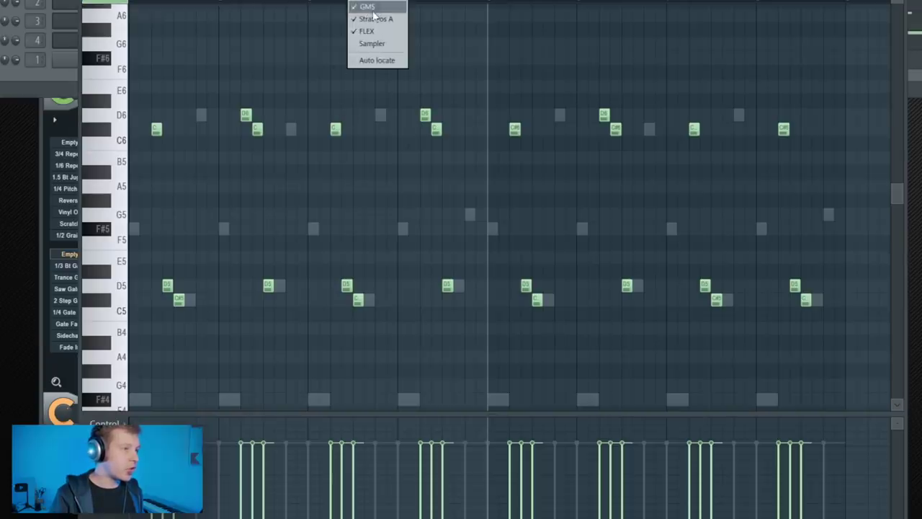
pyautogui.click(373, 45)
pyautogui.hotkey('alt', 'q')
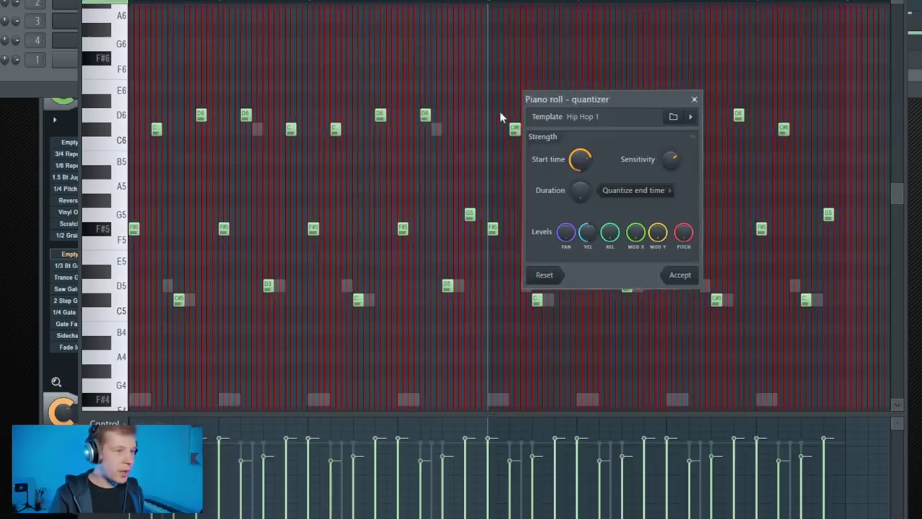
pyautogui.click(690, 119)
pyautogui.moveTo(757, 369)
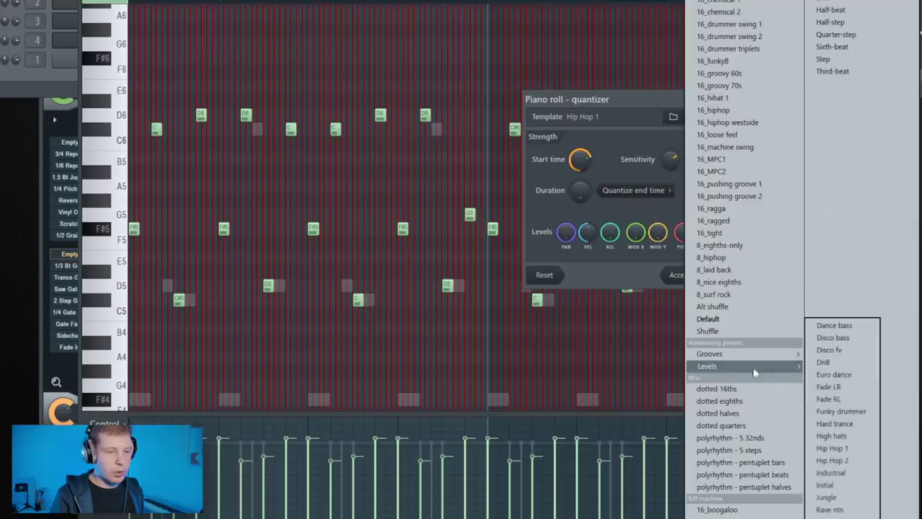
pyautogui.click(836, 473)
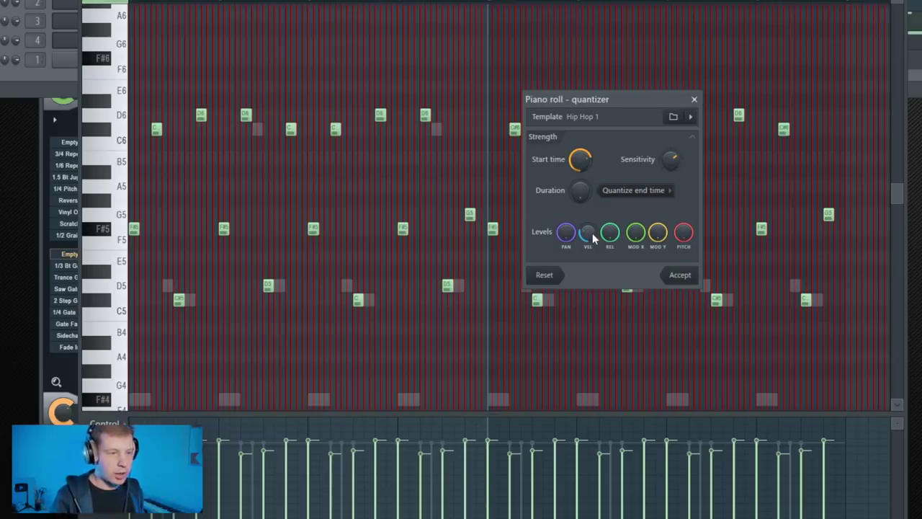
pyautogui.click(694, 276)
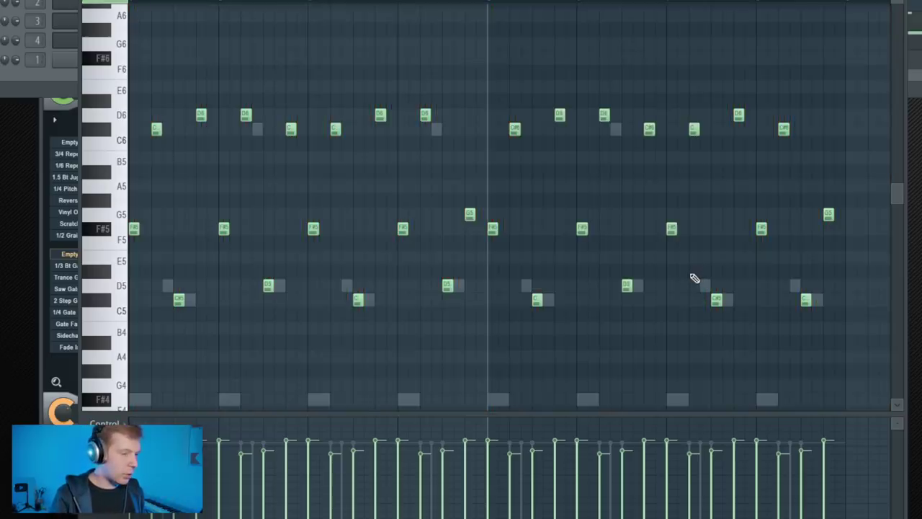
# - Quantize the GMS notes with the Push pull heavy groove template, raising the start time strength
pyautogui.hotkey('alt', 'q')
pyautogui.click(674, 116)
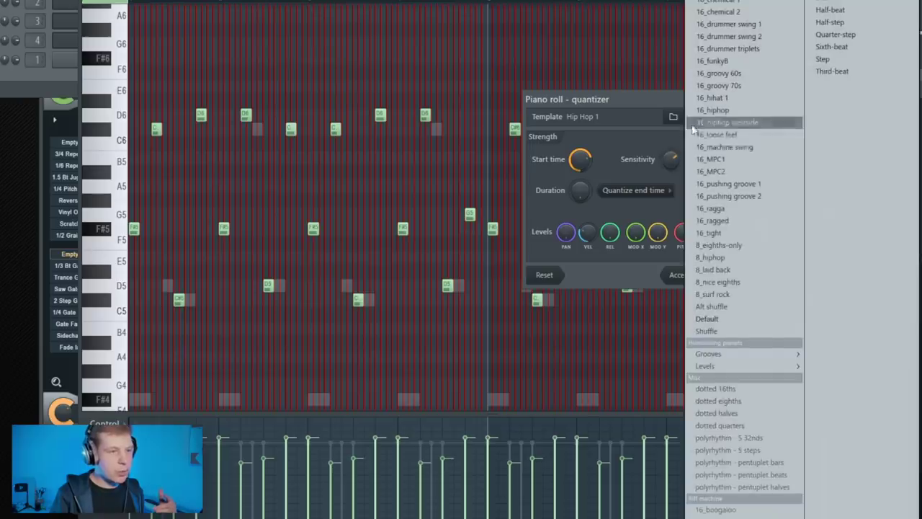
pyautogui.moveTo(723, 356)
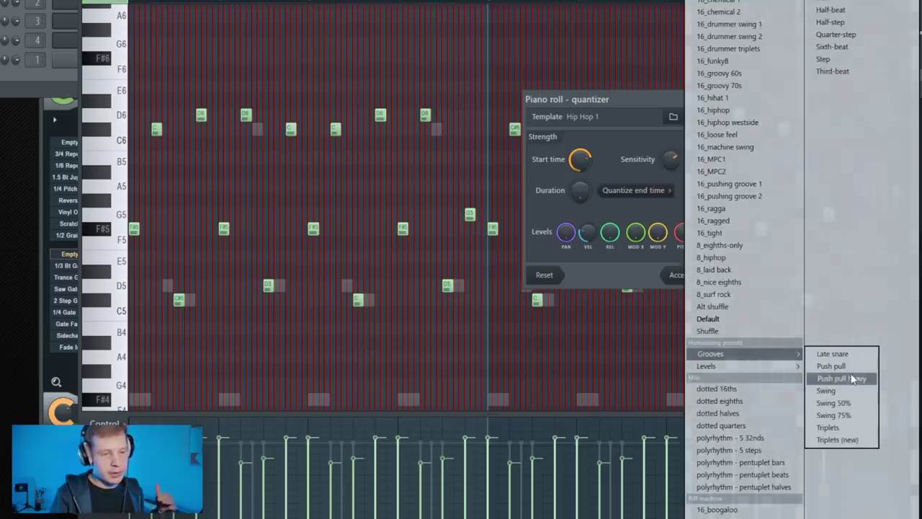
pyautogui.click(803, 378)
pyautogui.moveTo(582, 160); pyautogui.dragTo(582, 139)
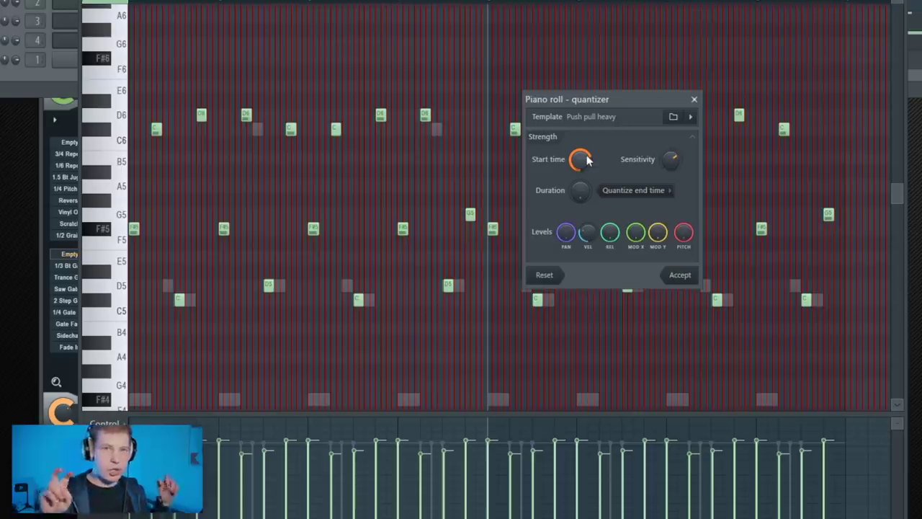
pyautogui.click(680, 276)
# - Play back the quantized melody, checking the note timing up close in the piano roll and the track levels in the mixer
pyautogui.press('space')
pyautogui.scroll(4, 519, 255)
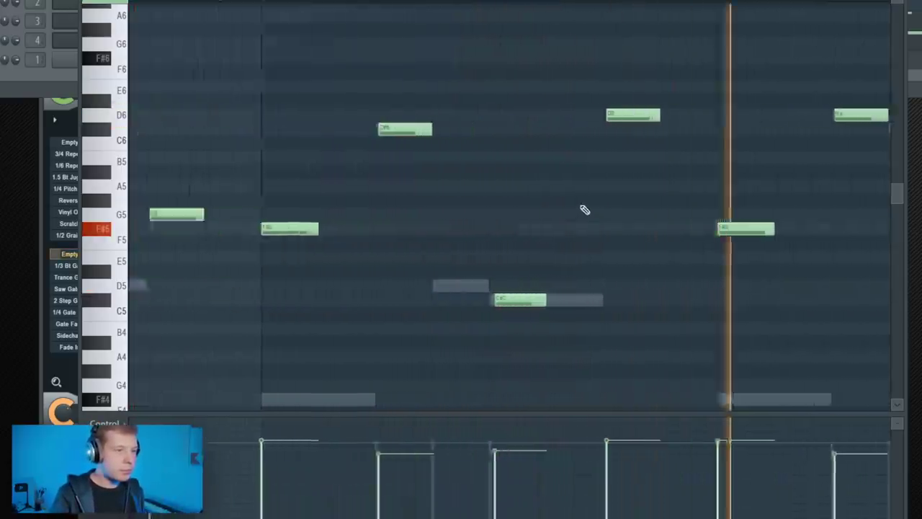
pyautogui.scroll(4, 581, 206)
pyautogui.press('space')
pyautogui.moveTo(696, 101); pyautogui.dragTo(688, 131)
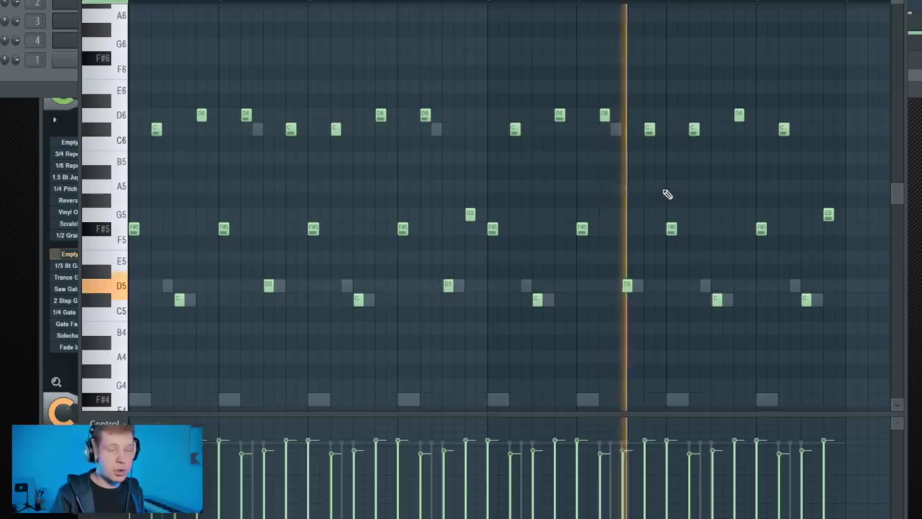
pyautogui.press('space')
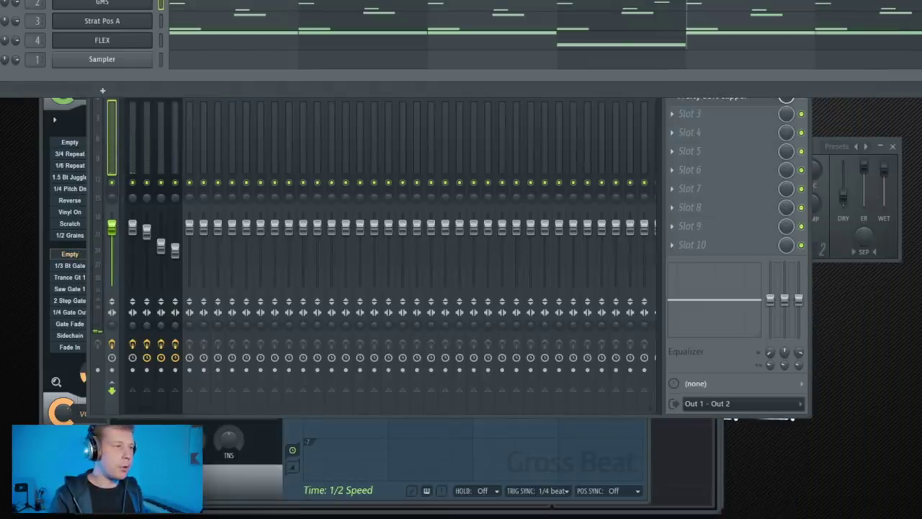
pyautogui.press('space')
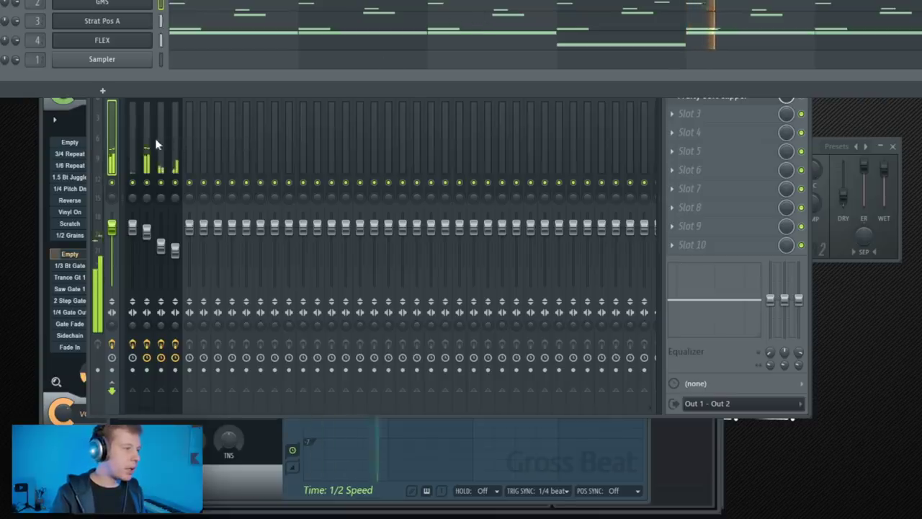
pyautogui.click(150, 137)
# - Place Pattern 1 at the start of playlist Track 1 and render the pattern as an audio clip
pyautogui.press('F5')
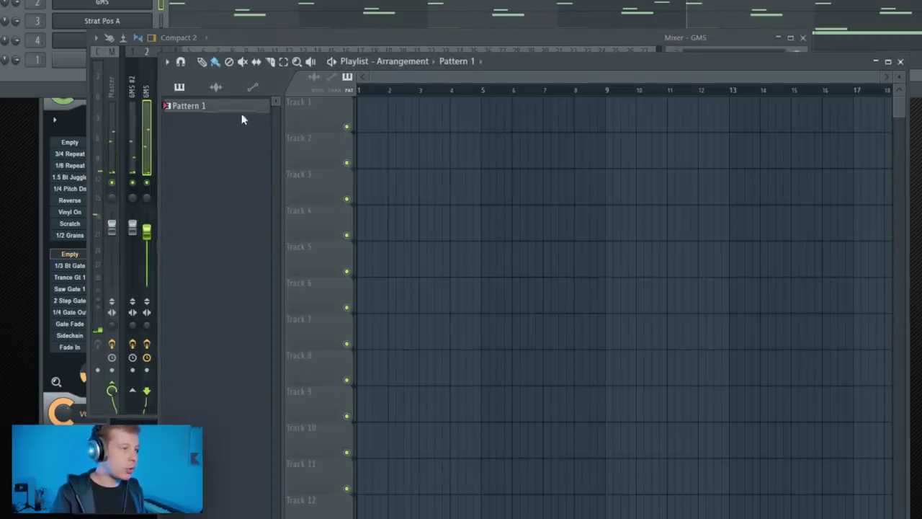
pyautogui.moveTo(425, 123); pyautogui.dragTo(345, 146)
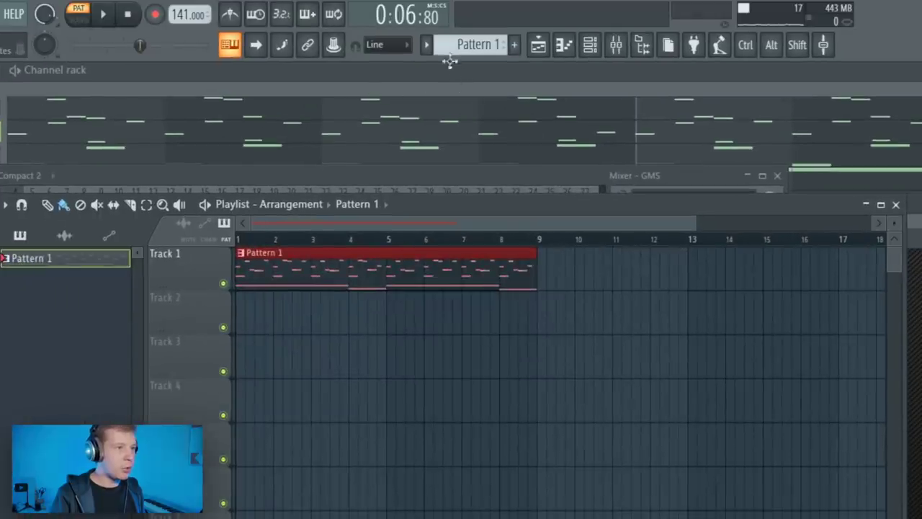
pyautogui.click(427, 44)
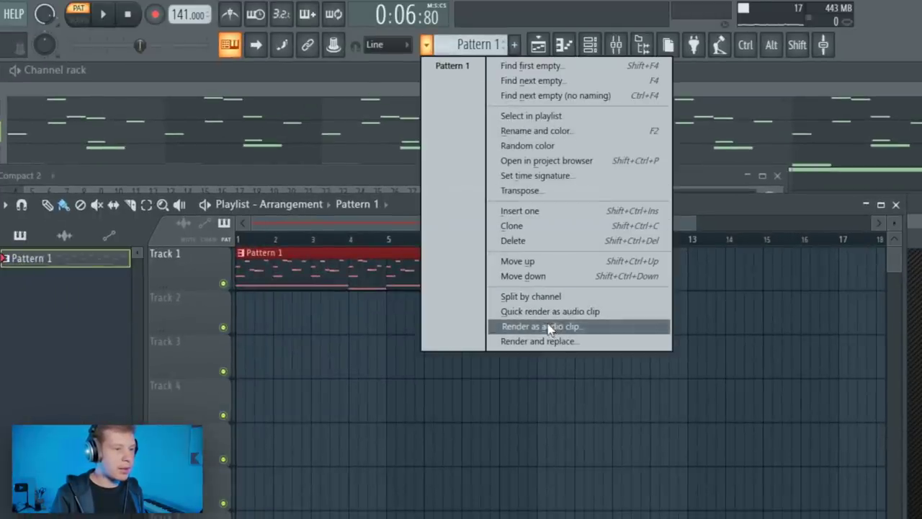
pyautogui.click(546, 328)
pyautogui.click(527, 438)
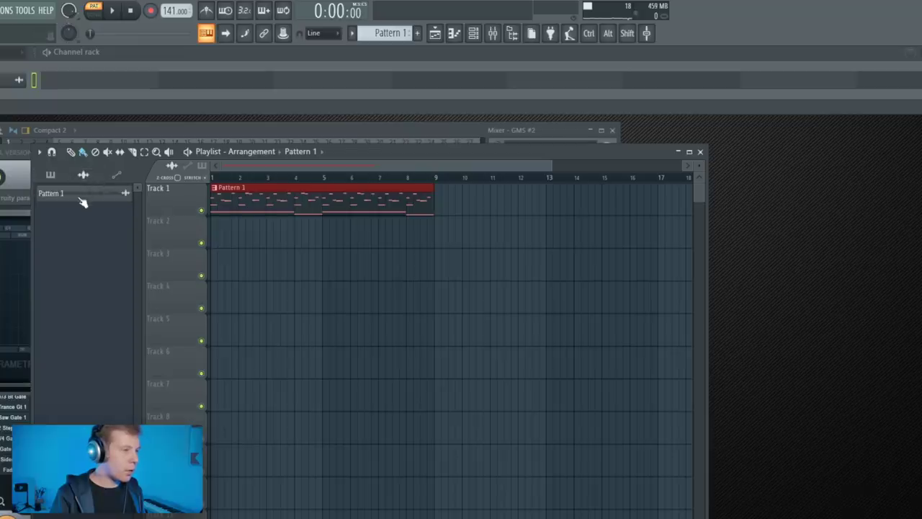
# - Replace the Pattern 1 clip with its rendered audio on a soloed Track 2, and stretch-fit the audio to eight bars
pyautogui.rightClick(238, 204)
pyautogui.doubleClick(257, 227)
pyautogui.click(342, 195)
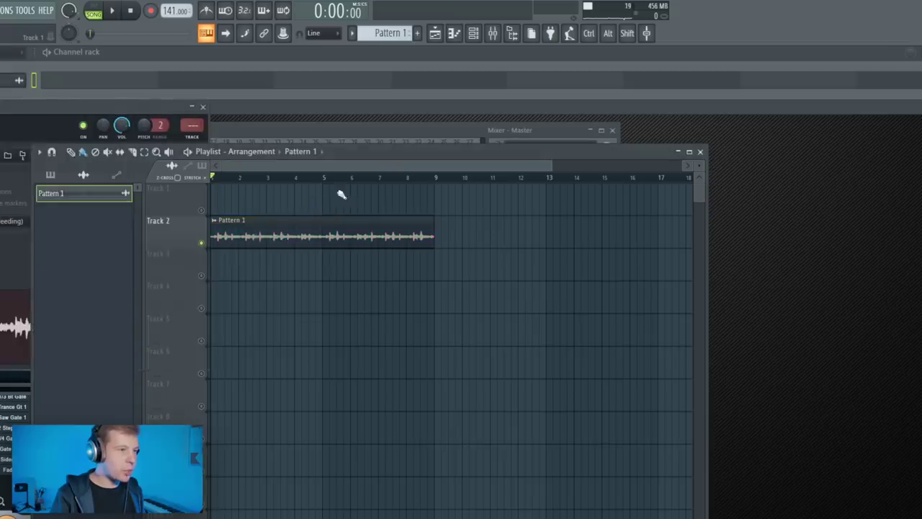
pyautogui.moveTo(433, 242); pyautogui.dragTo(434, 245)
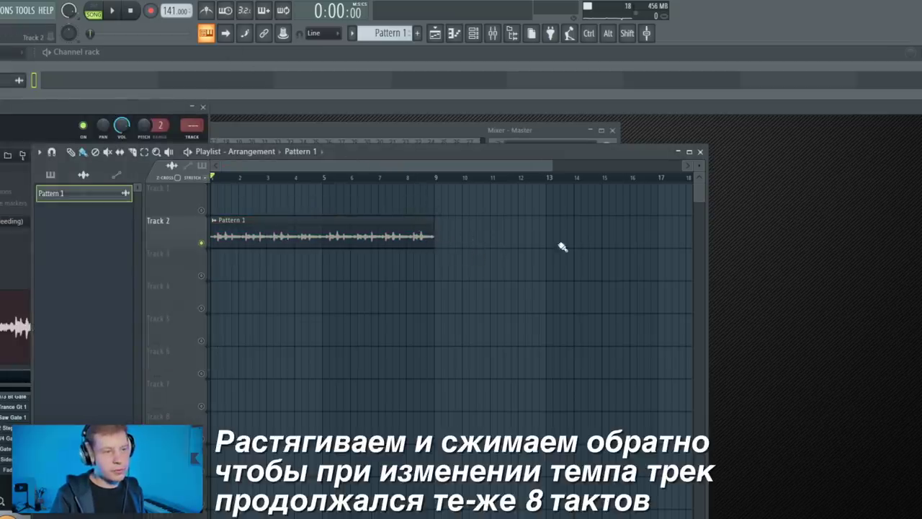
# - Set the project tempo to 135 and check the playback of the rendered clip
pyautogui.moveTo(173, 11)
pyautogui.mouseDown()
pyautogui.moveTo(173, 25)
pyautogui.moveTo(173, 10)
pyautogui.mouseUp()
pyautogui.press('space')
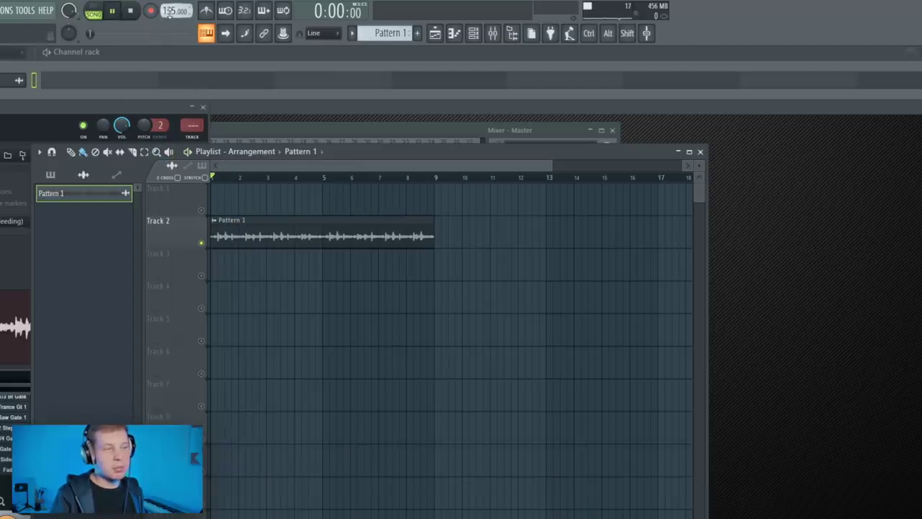
pyautogui.press('space')
# - Set the Pattern 1 audio clip's time stretching mode to Auto and lower its pitch
pyautogui.doubleClick(311, 229)
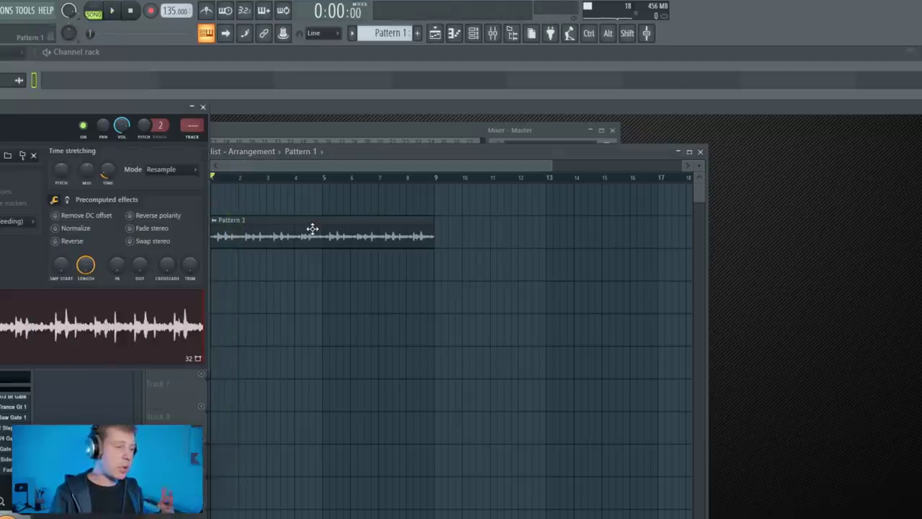
pyautogui.moveTo(113, 108); pyautogui.dragTo(514, 252)
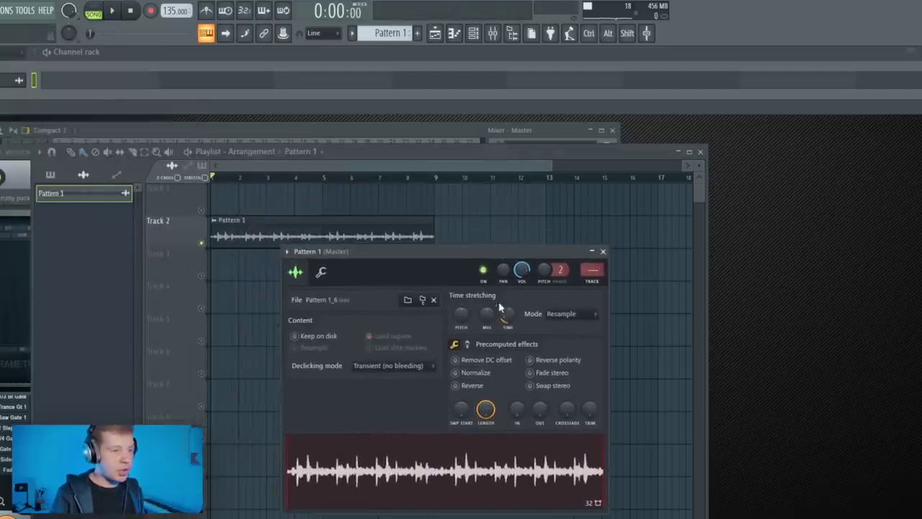
pyautogui.moveTo(460, 311); pyautogui.dragTo(460, 315)
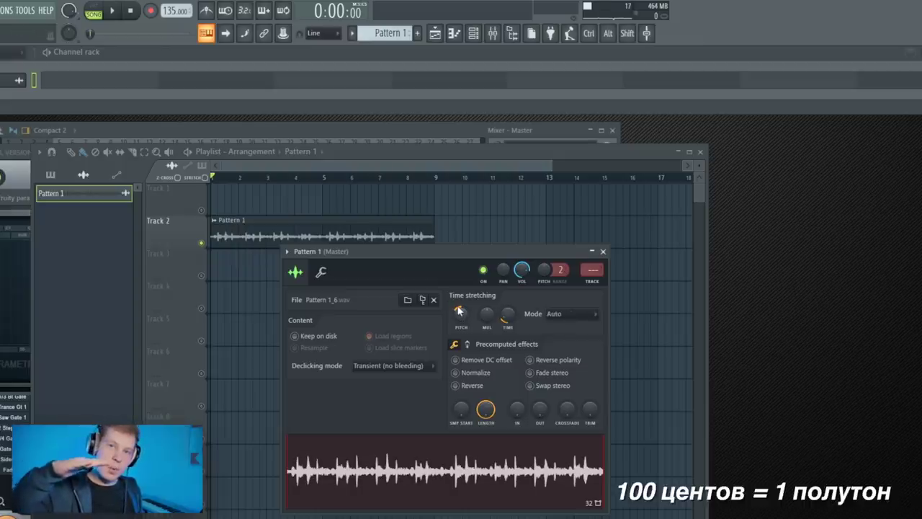
pyautogui.press('space')
pyautogui.press('space')
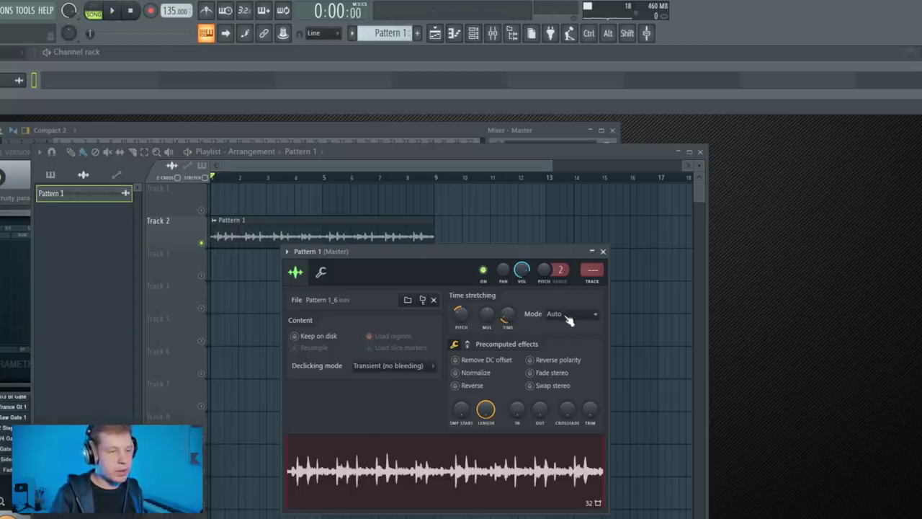
pyautogui.press('Escape')
# - Play the pitched-down melody clip in the playlist and turn off the solo on Track 2
pyautogui.press('space')
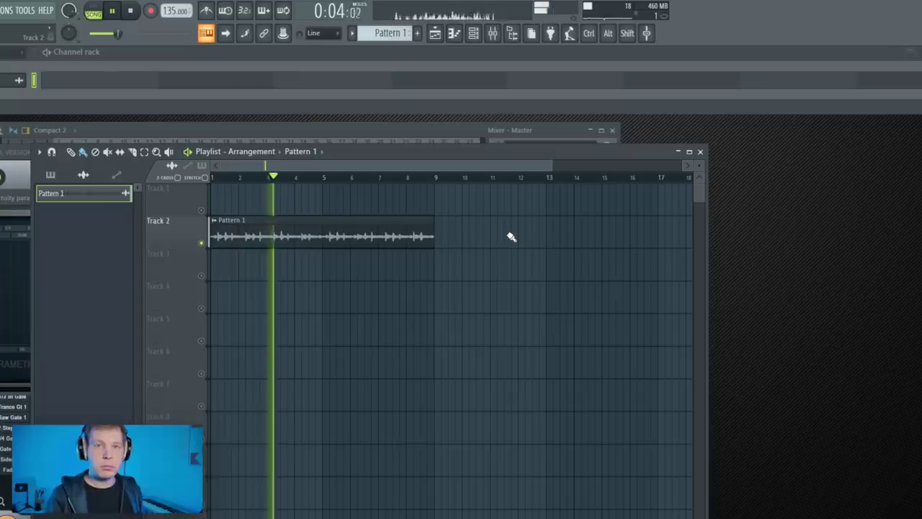
pyautogui.press('space')
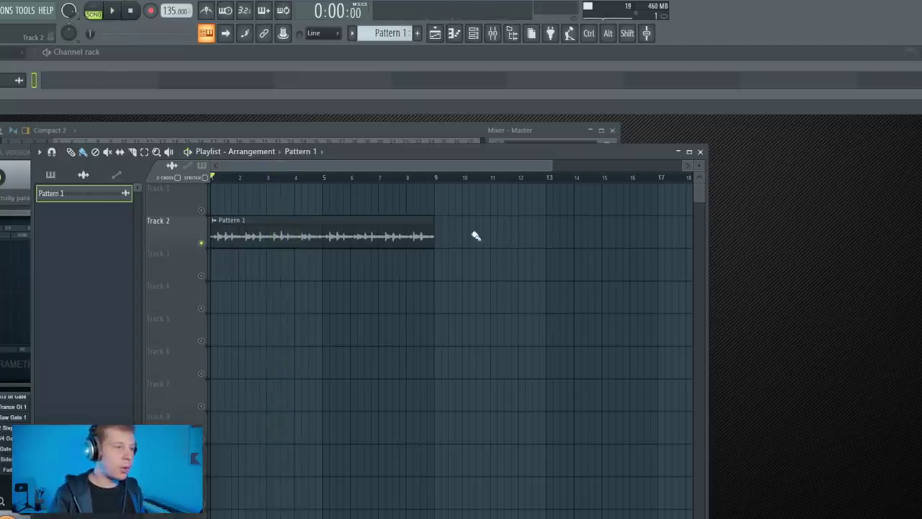
pyautogui.rightClick(205, 243)
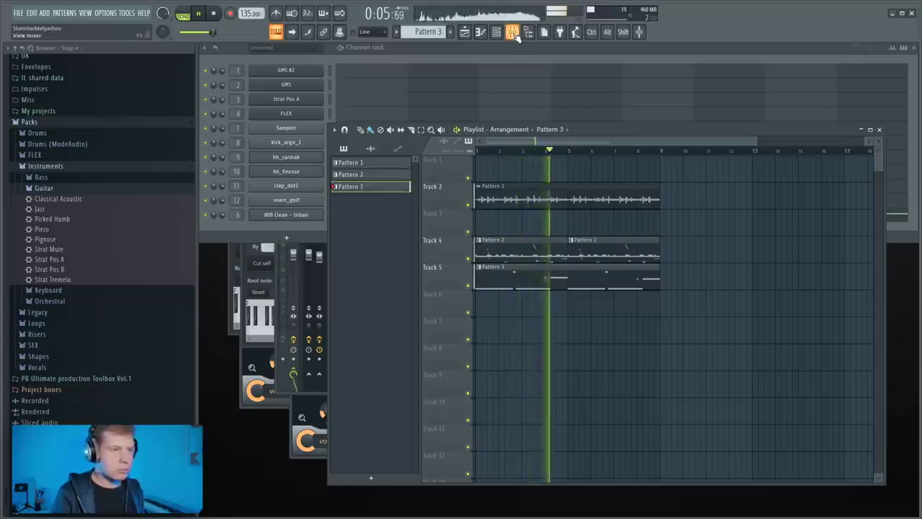
# - Adjust the drum and bass levels in the mixer while the arrangement plays
pyautogui.click(512, 33)
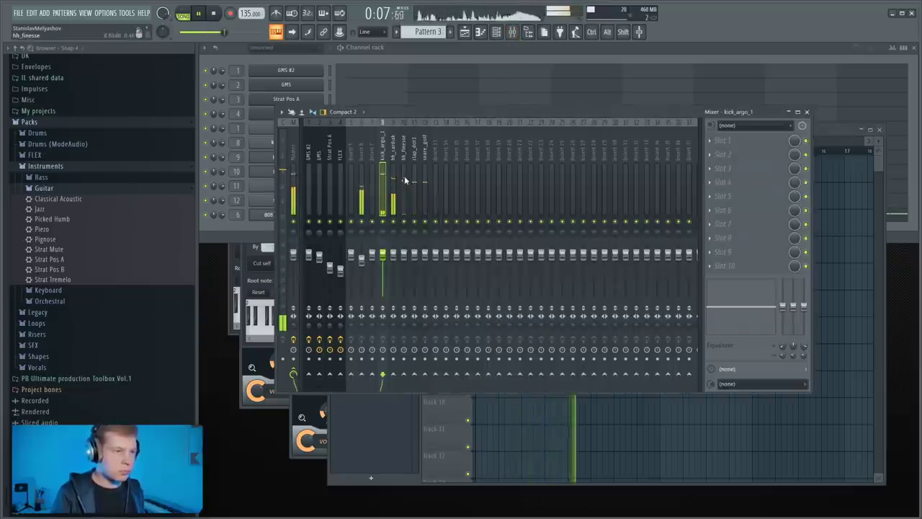
pyautogui.moveTo(383, 255); pyautogui.dragTo(364, 258)
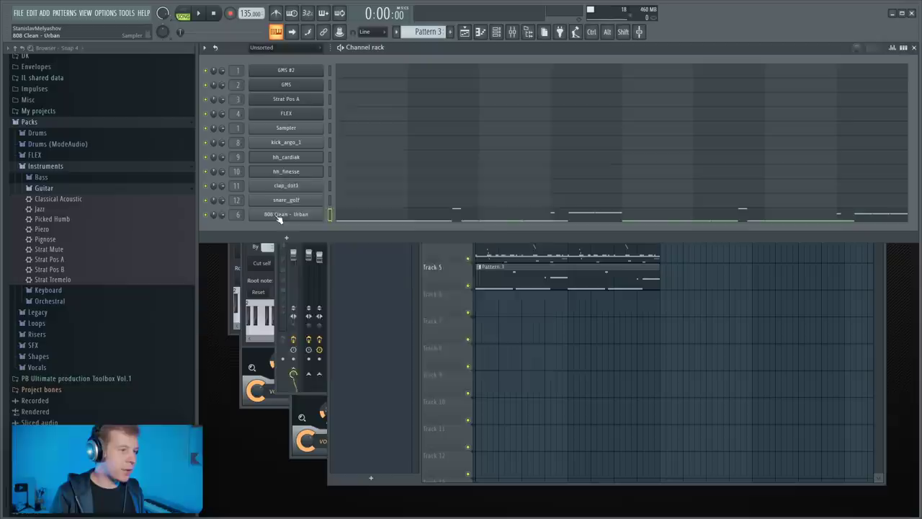
# - Examine the 808 Clean - Urban channel's volume envelope, and play the drum notes of Pattern 2
pyautogui.click(279, 216)
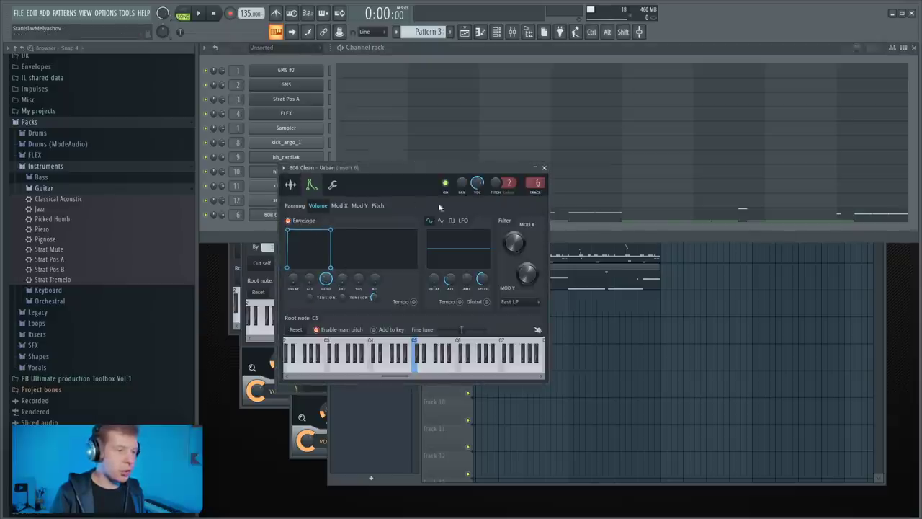
pyautogui.click(544, 167)
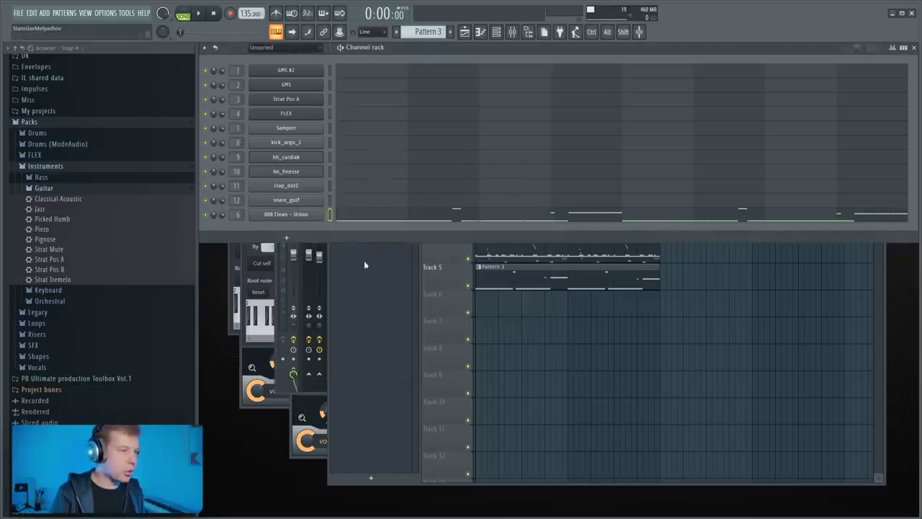
pyautogui.click(510, 257)
pyautogui.press('space')
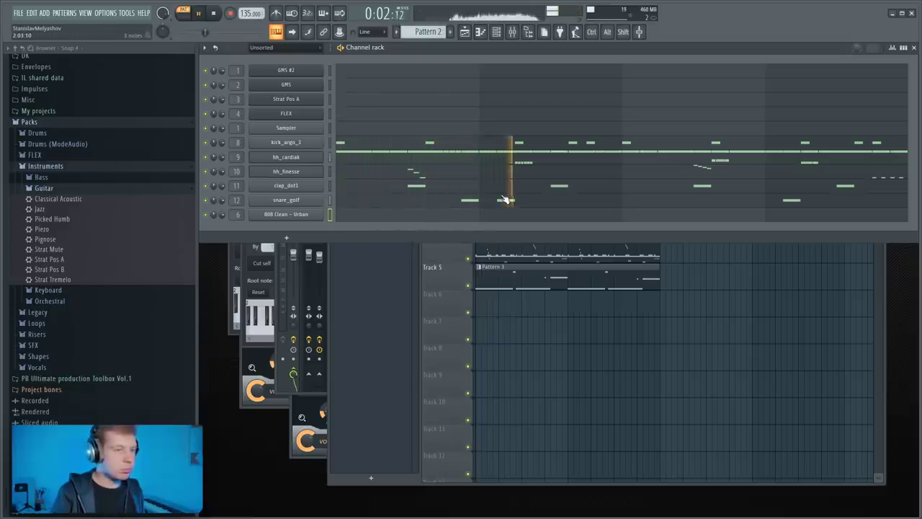
pyautogui.press('space')
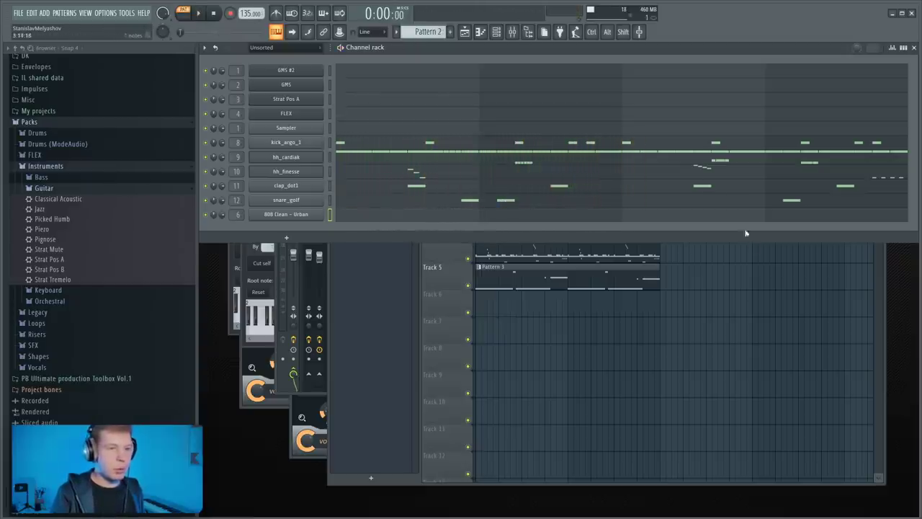
# - Play the full arrangement from the playlist, soloing Track 2 for a moment to compare the melody with and without drums
pyautogui.press('F5')
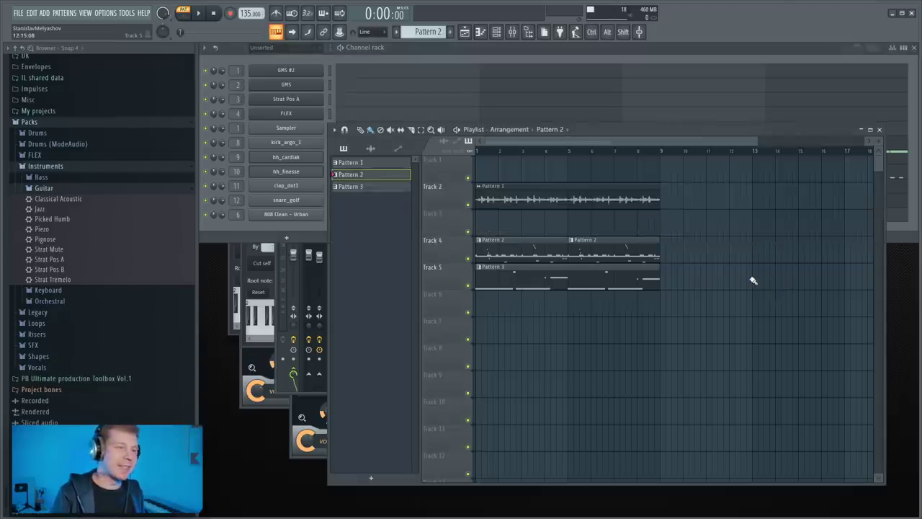
pyautogui.press('space')
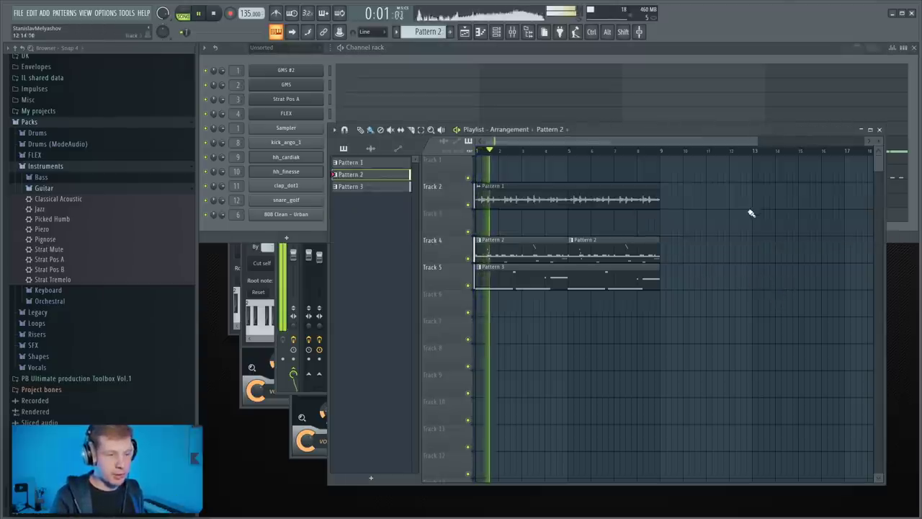
pyautogui.rightClick(469, 205)
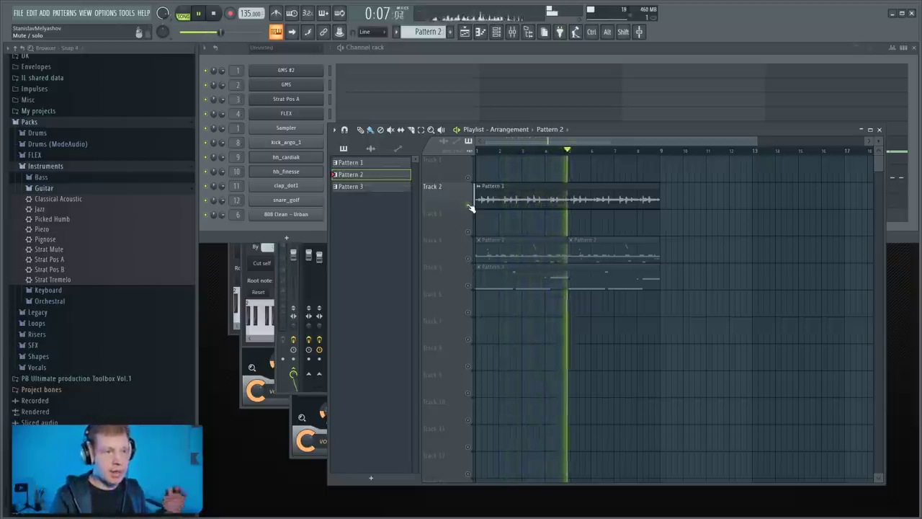
pyautogui.rightClick(471, 208)
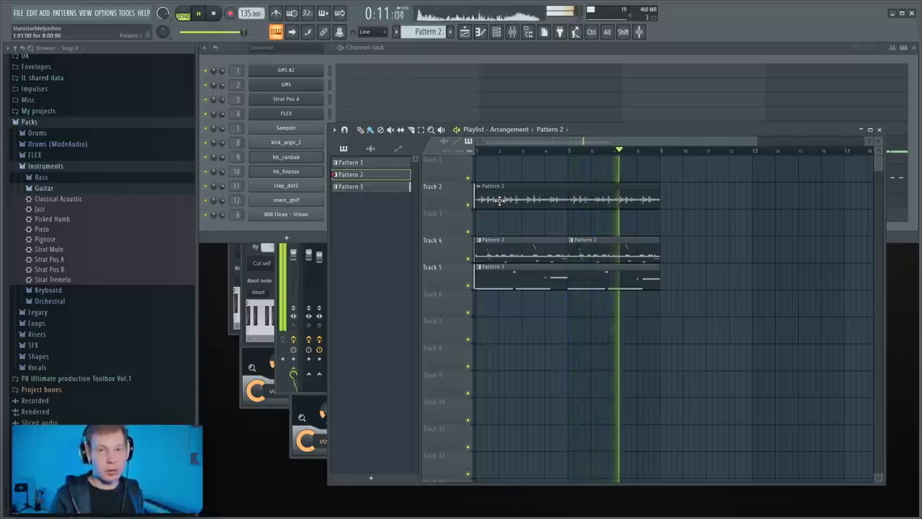
pyautogui.press('space')
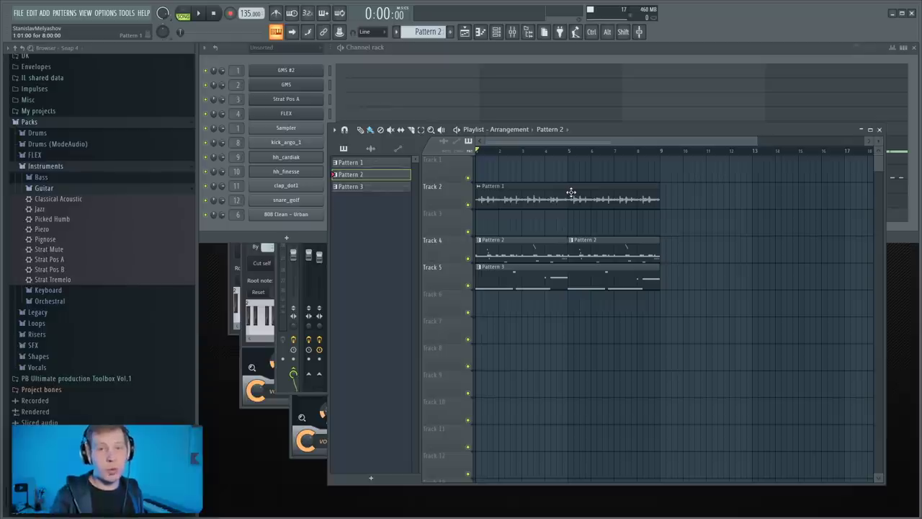
pyautogui.press('space')
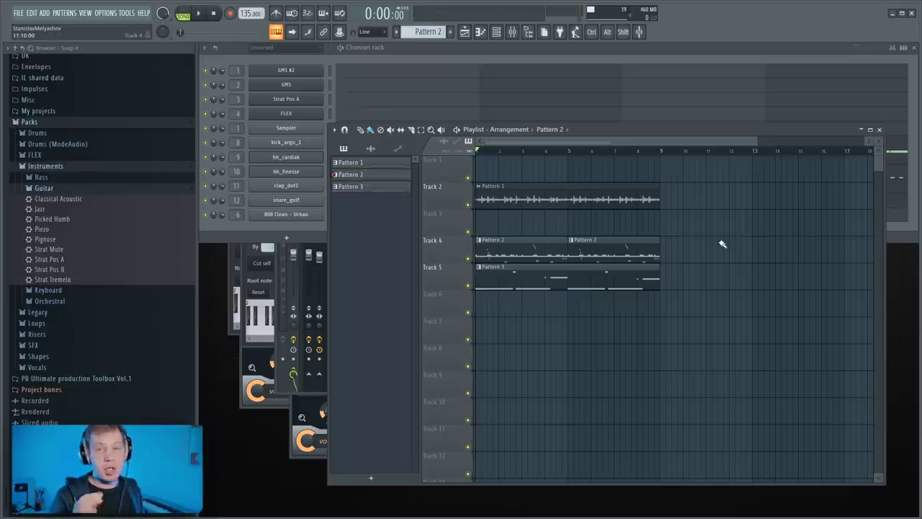